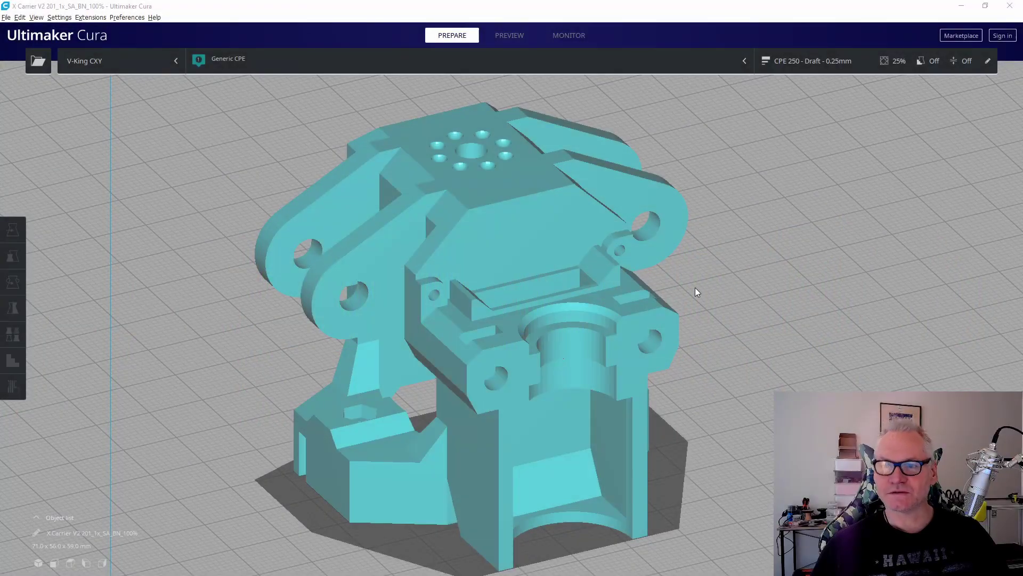
Orbit and zoom around the carrier model to inspect its underside overhangs.
scroll(567, 263, down, 5)
scroll(618, 308, up, 3)
right_drag(682, 339, 703, 214)
scroll(570, 221, up, 2)
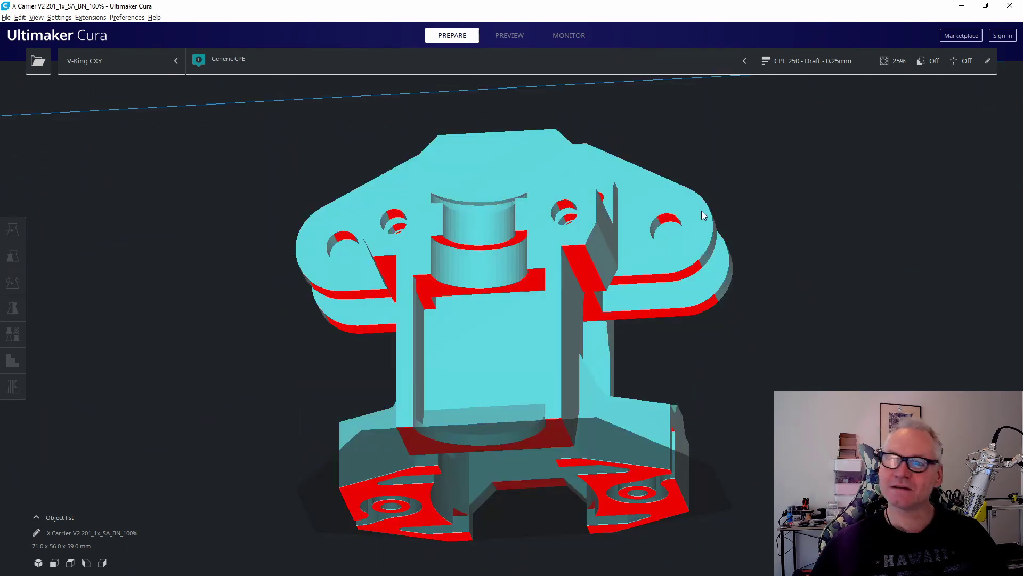
right_drag(686, 224, 672, 270)
scroll(673, 265, up, 4)
scroll(669, 262, down, 1)
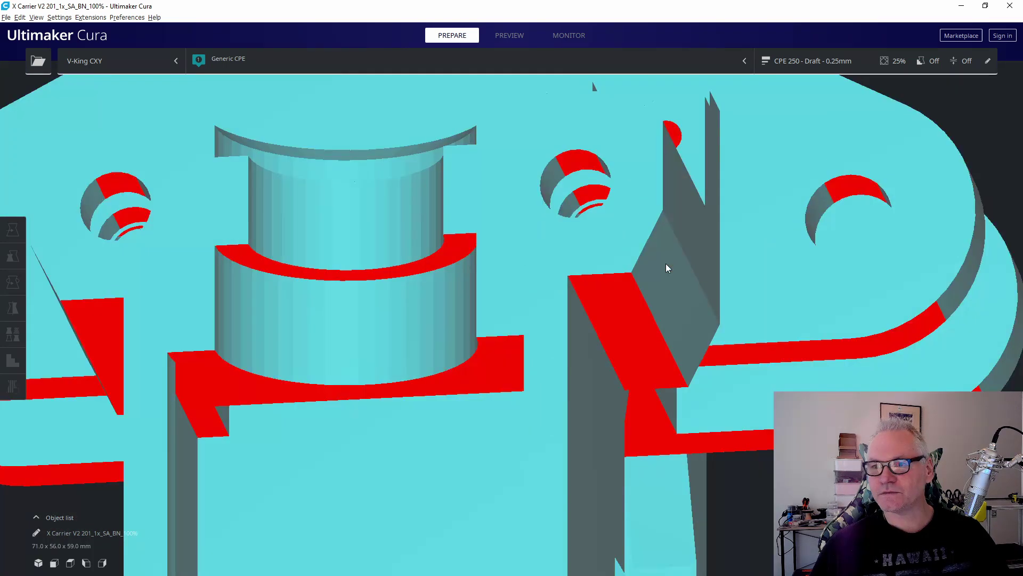
scroll(666, 263, down, 3)
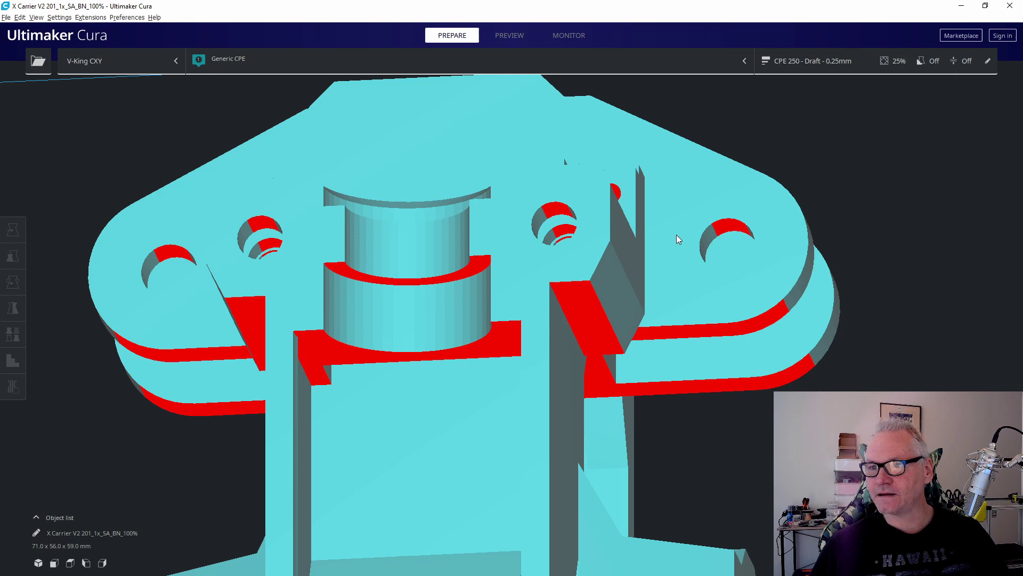
right_drag(676, 234, 721, 302)
scroll(684, 260, down, 3)
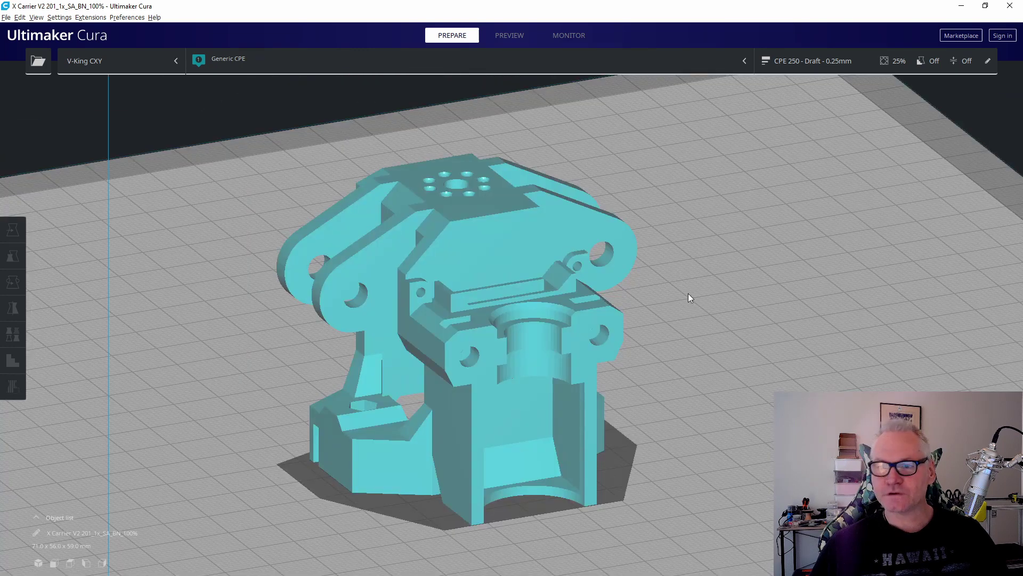
In the custom print settings, review line widths, wall count, top/bottom layers (8) and infill density.
click(835, 62)
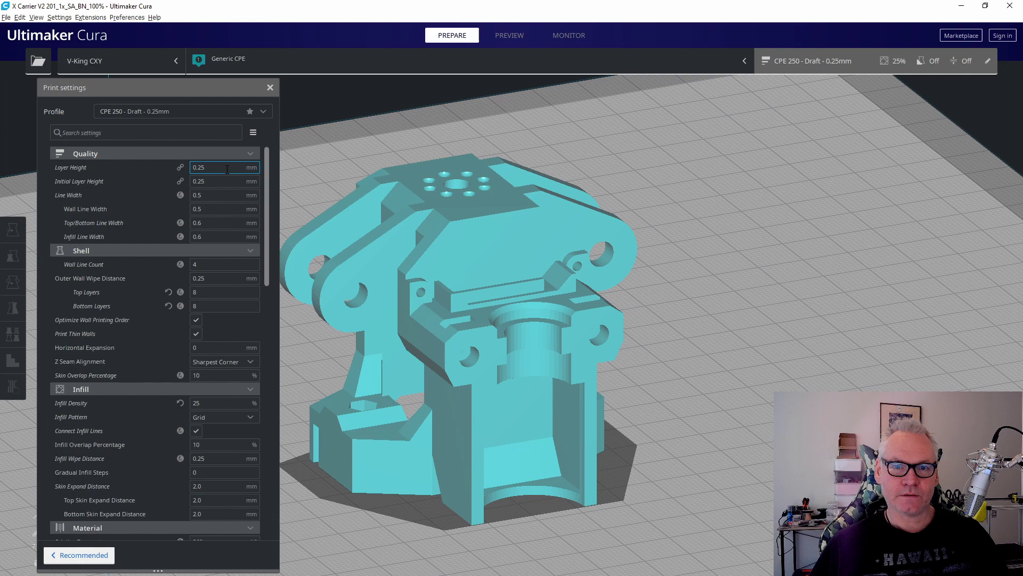
click(210, 208)
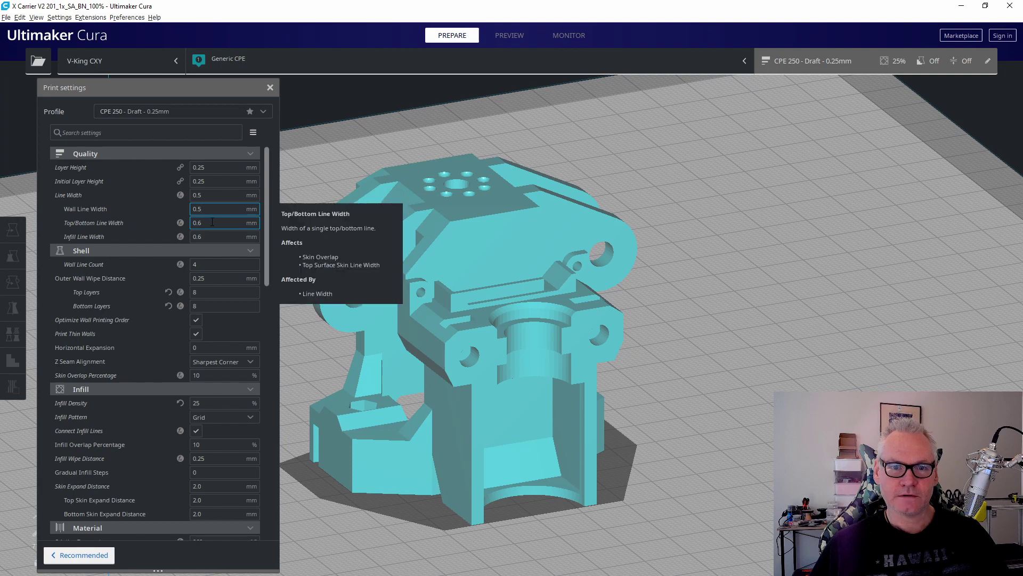
double_click(213, 222)
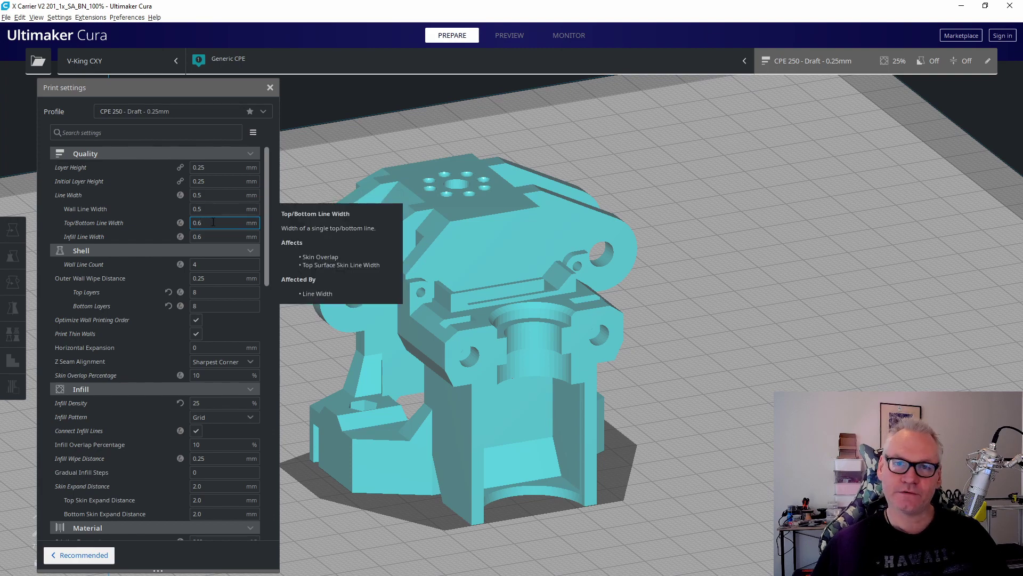
click(220, 263)
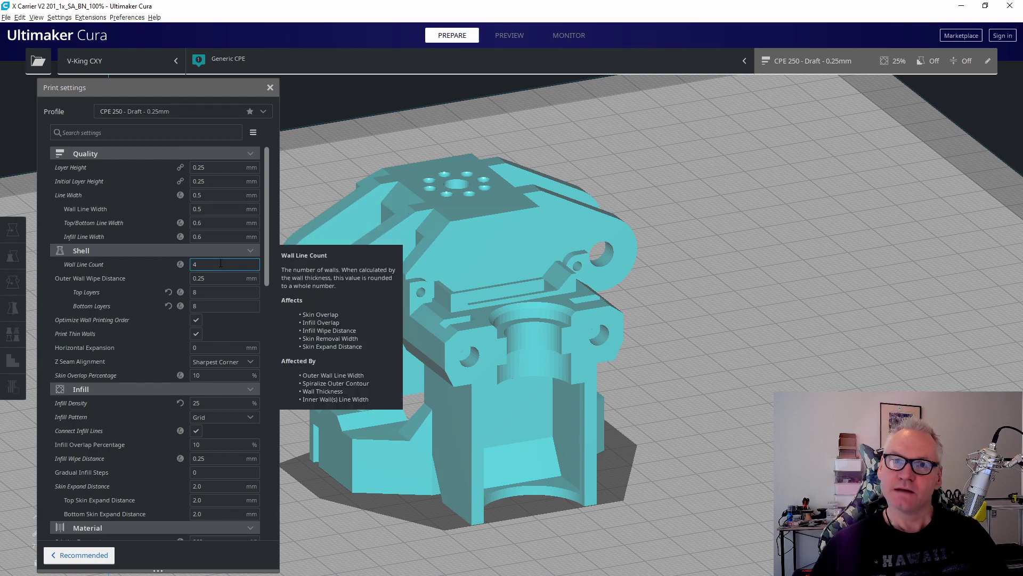
click(207, 305)
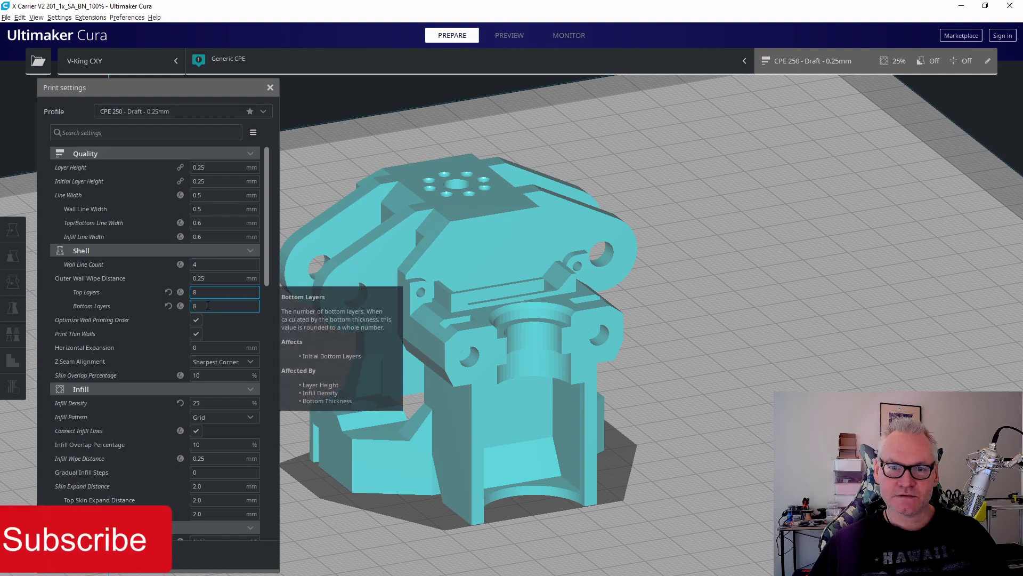
click(202, 291)
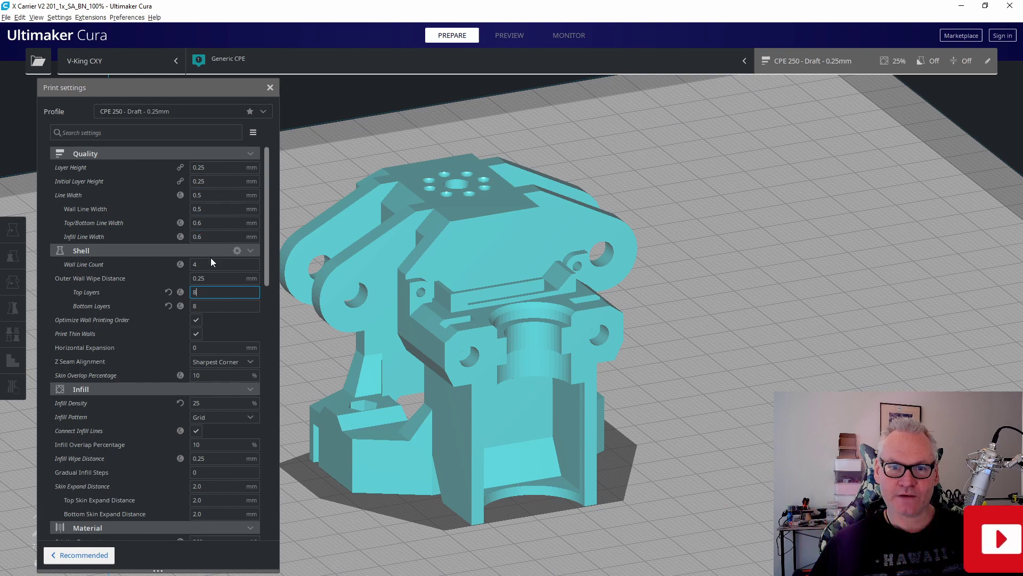
mouse_move(198, 323)
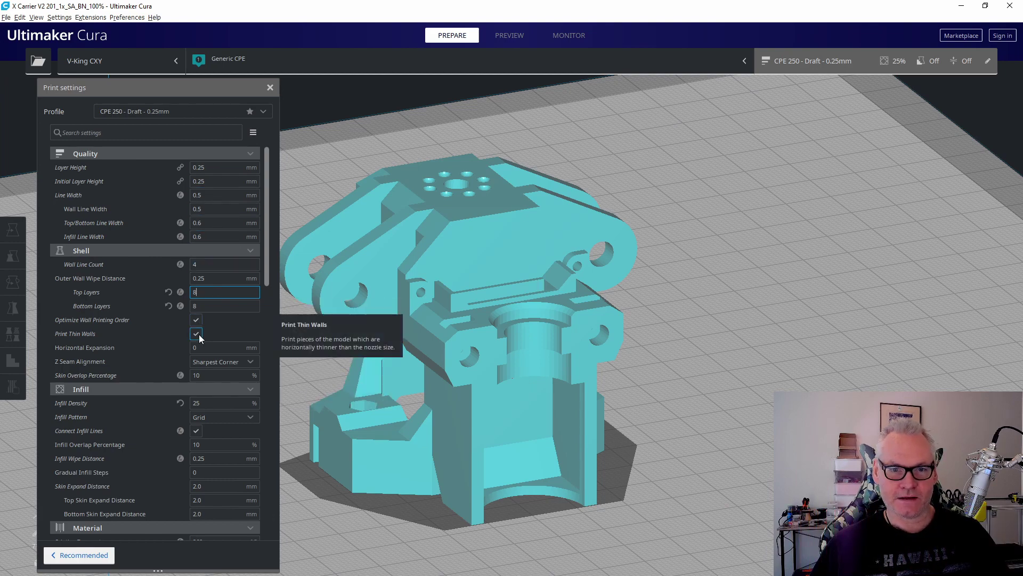
scroll(201, 337, down, 1)
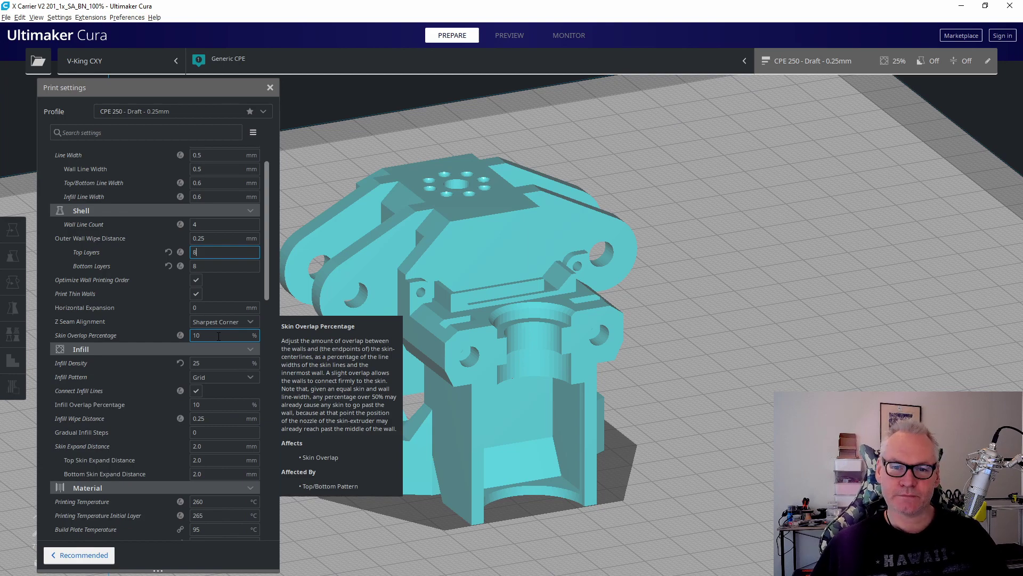
click(215, 362)
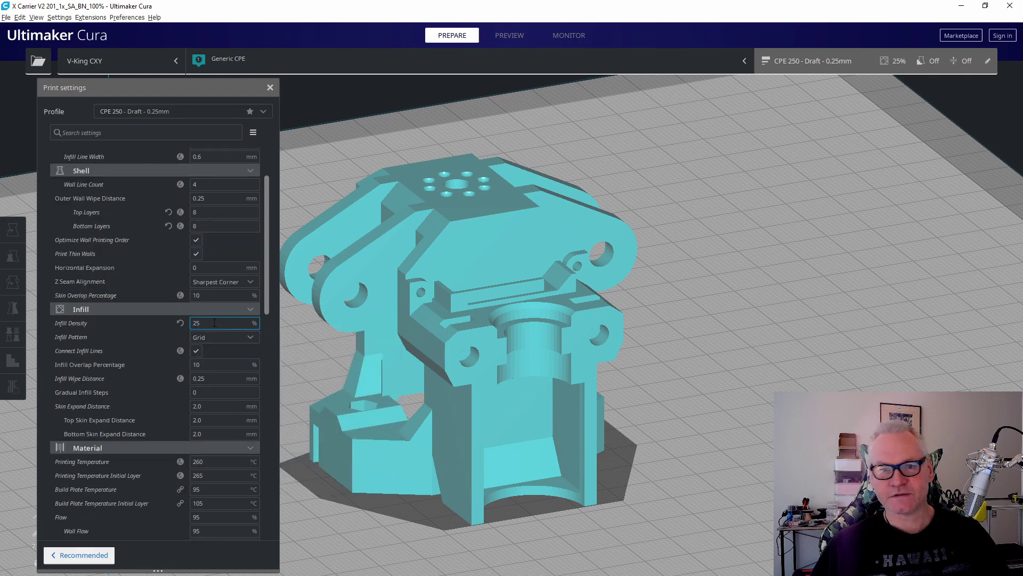
scroll(221, 325, down, 1)
scroll(216, 311, down, 2)
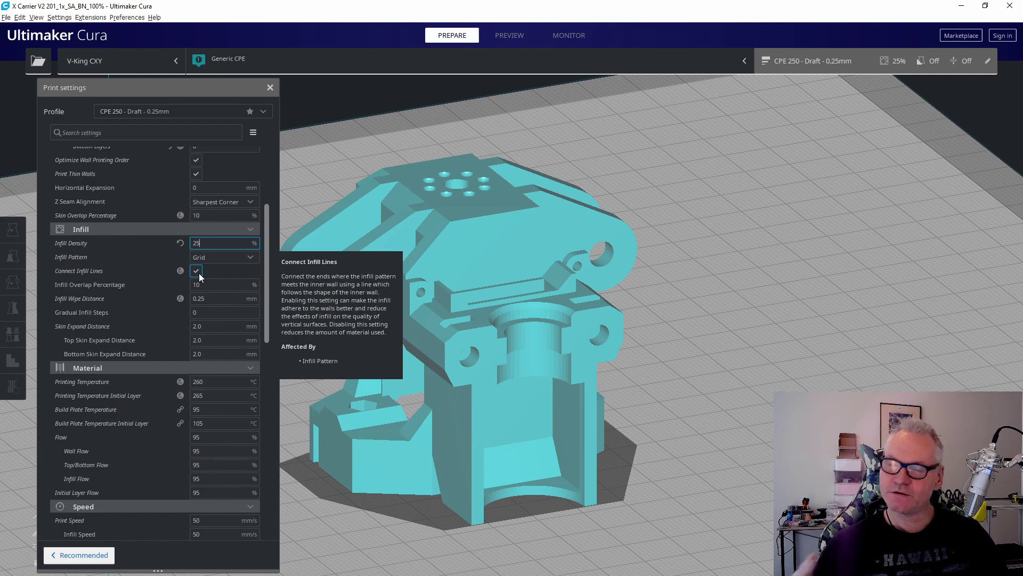
scroll(219, 262, down, 3)
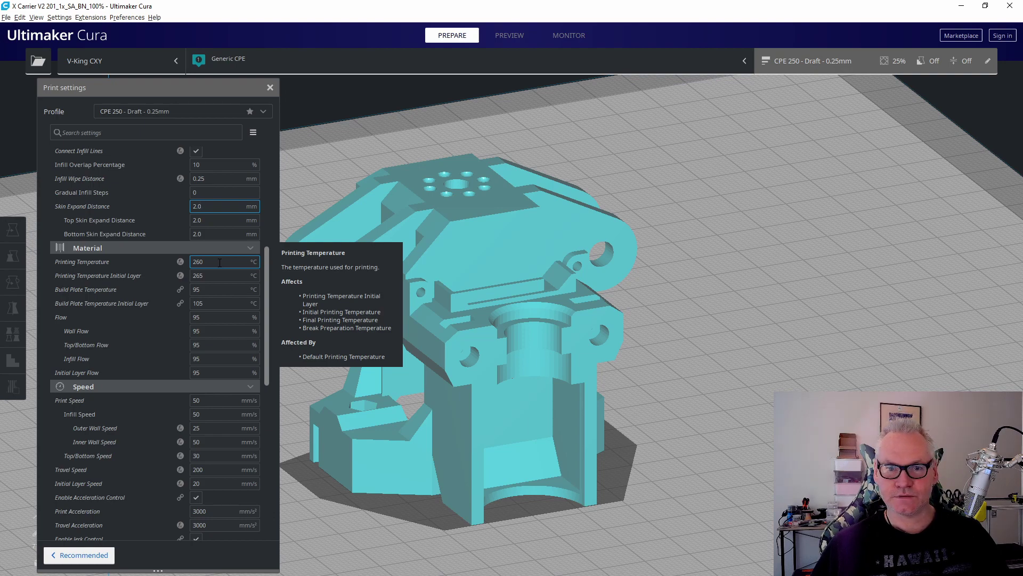
scroll(220, 262, down, 1)
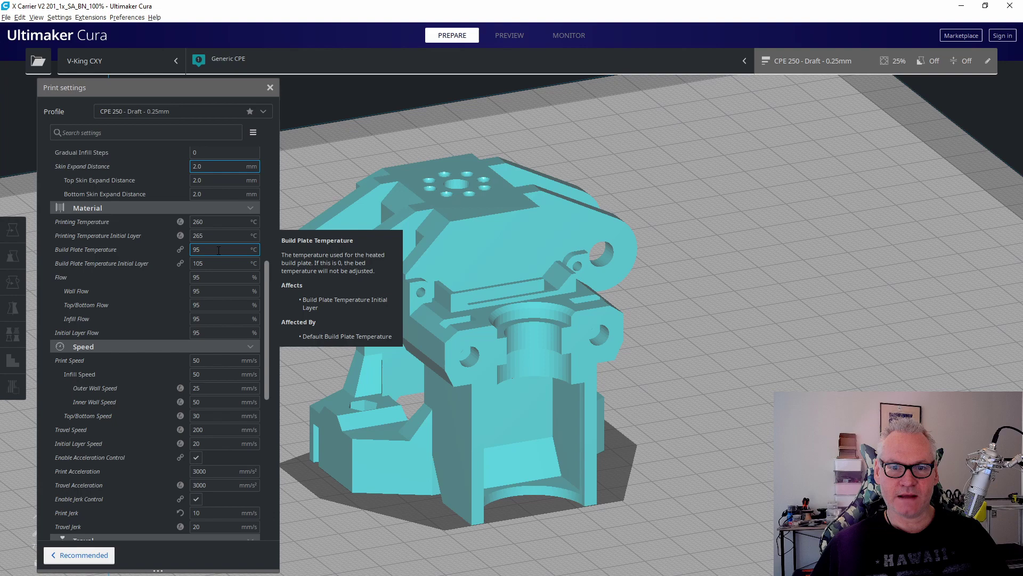
scroll(223, 277, down, 2)
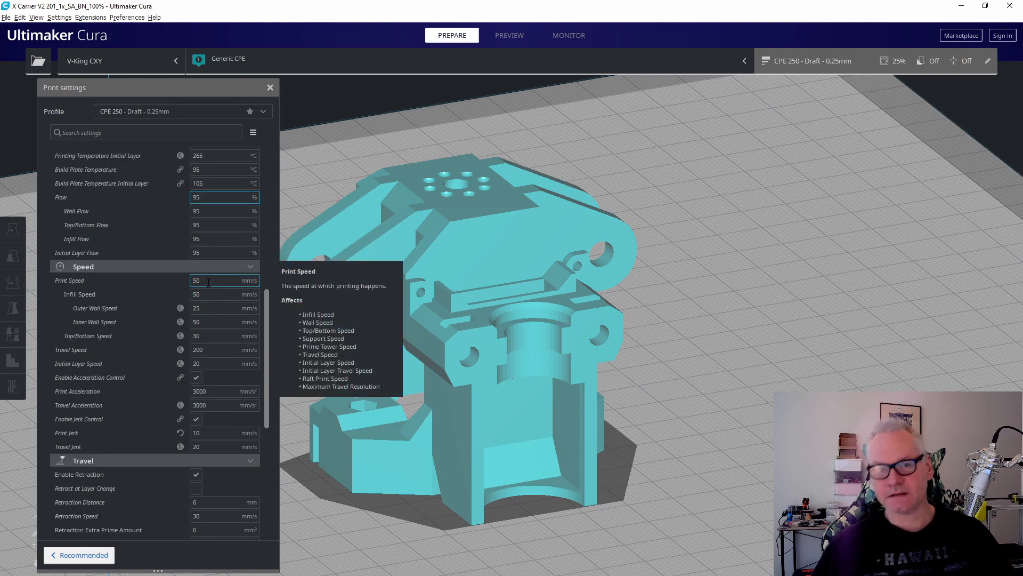
scroll(215, 382, down, 2)
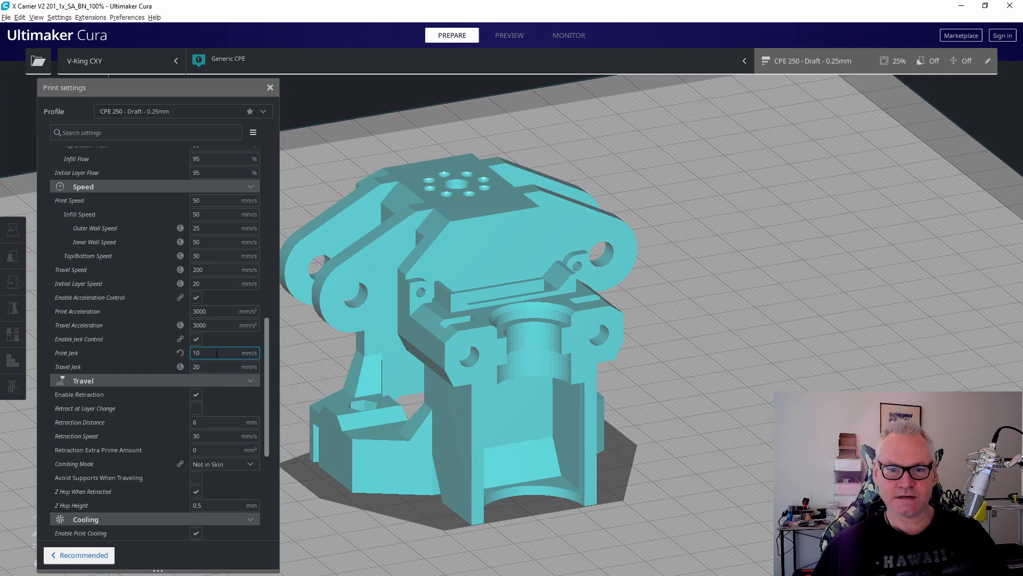
scroll(214, 361, down, 5)
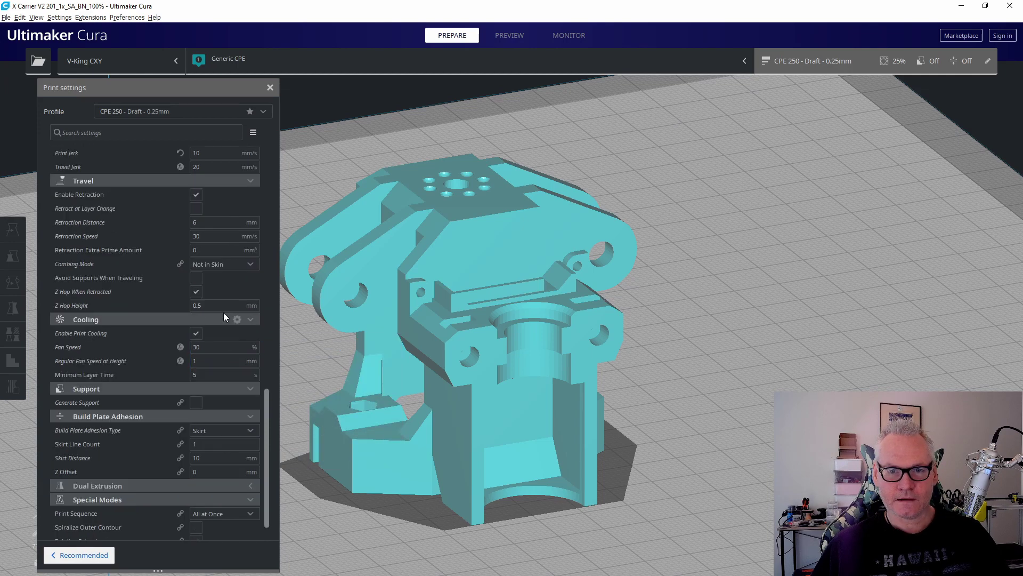
mouse_move(197, 297)
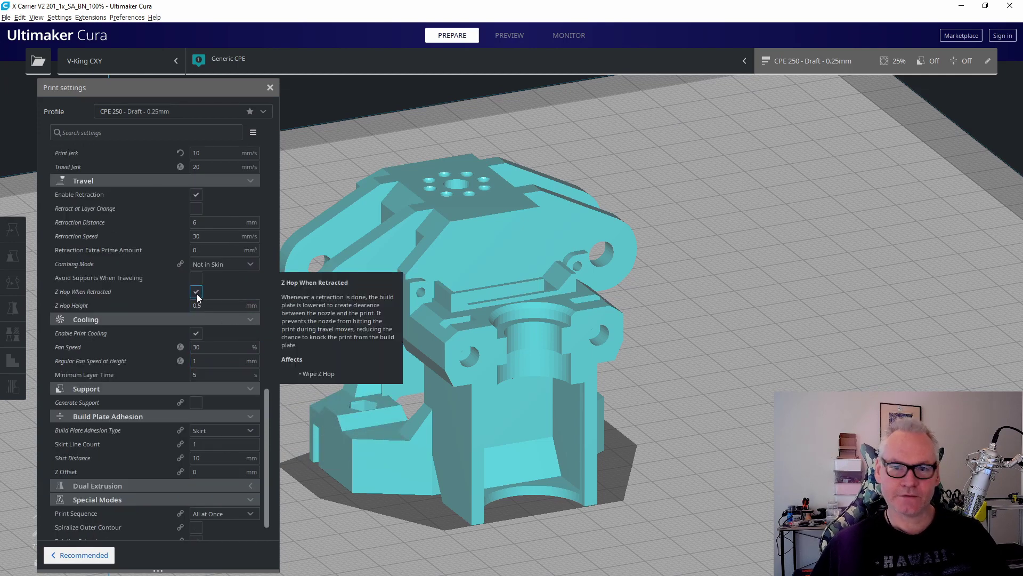
mouse_move(217, 347)
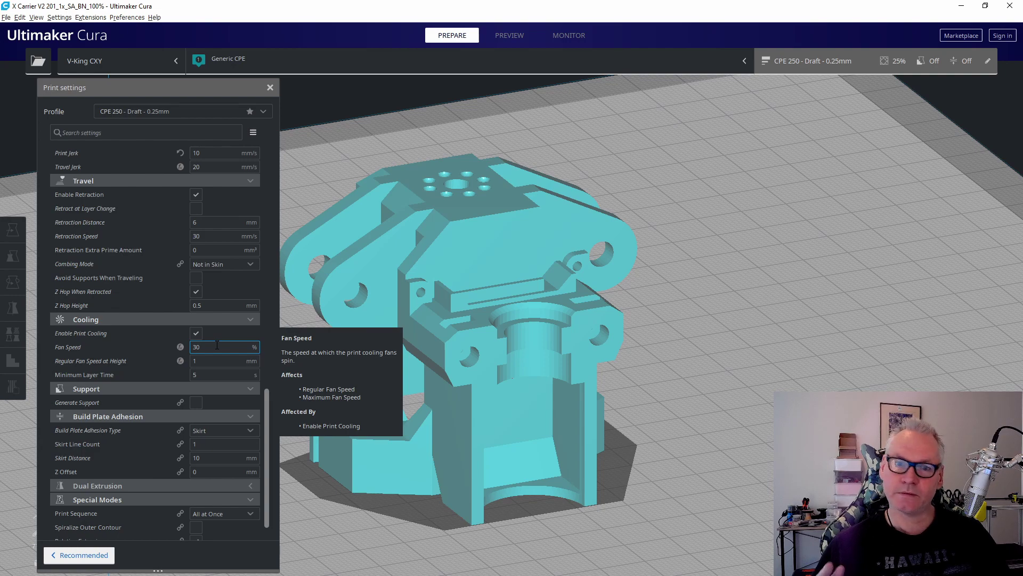
Switch Build Plate Adhesion Type to Brim.
scroll(219, 393, down, 1)
click(218, 393)
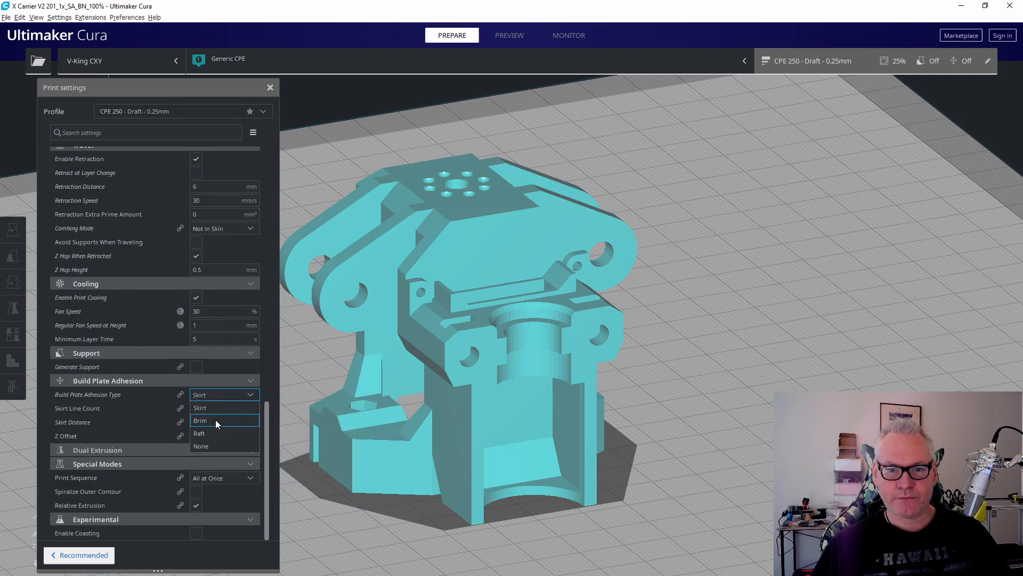
click(215, 420)
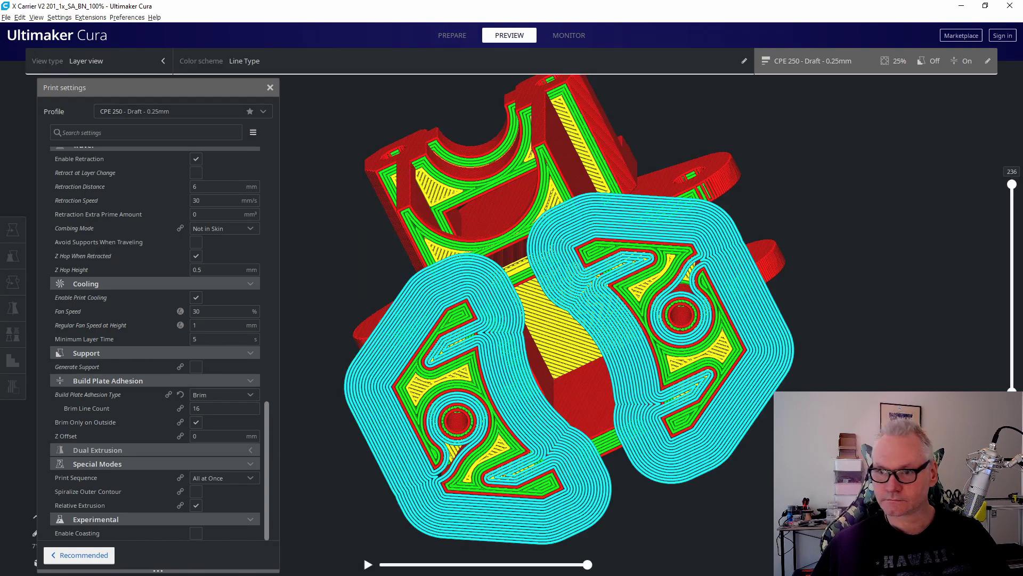
Inspect the 16-line brim in the sliced preview, then set adhesion back to Skirt.
right_drag(757, 380, 734, 378)
scroll(731, 368, up, 5)
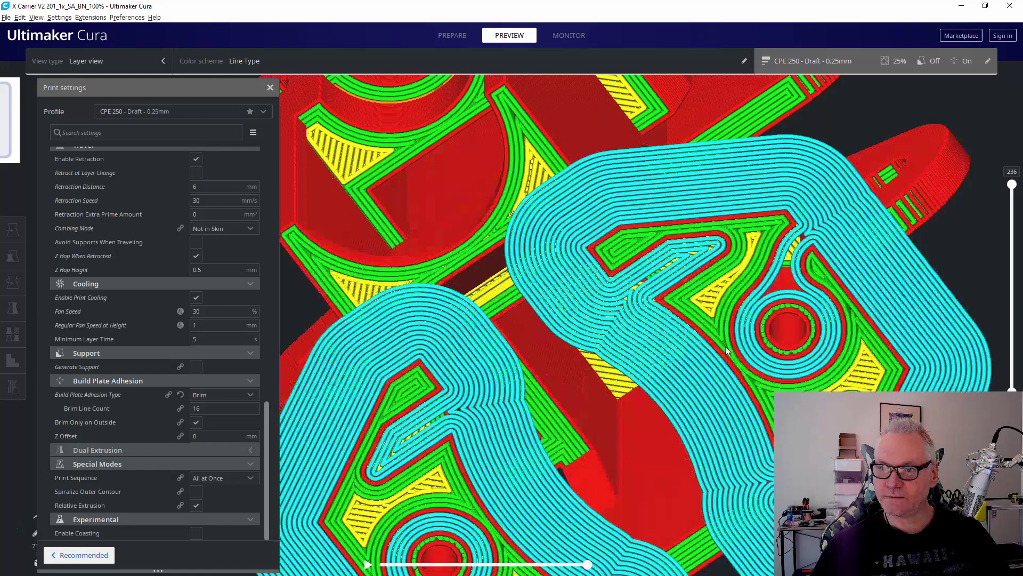
scroll(799, 320, down, 5)
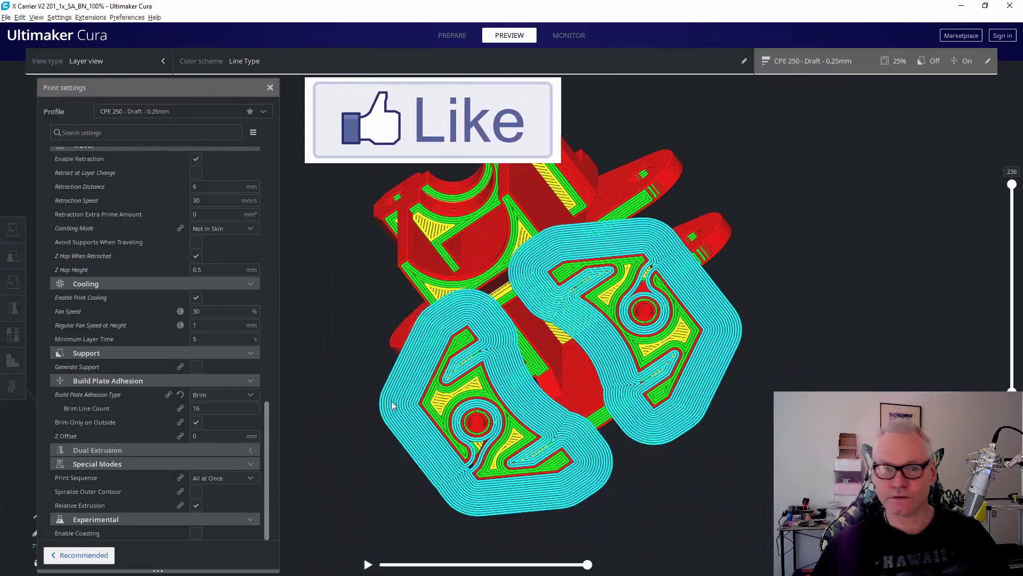
click(242, 392)
click(236, 405)
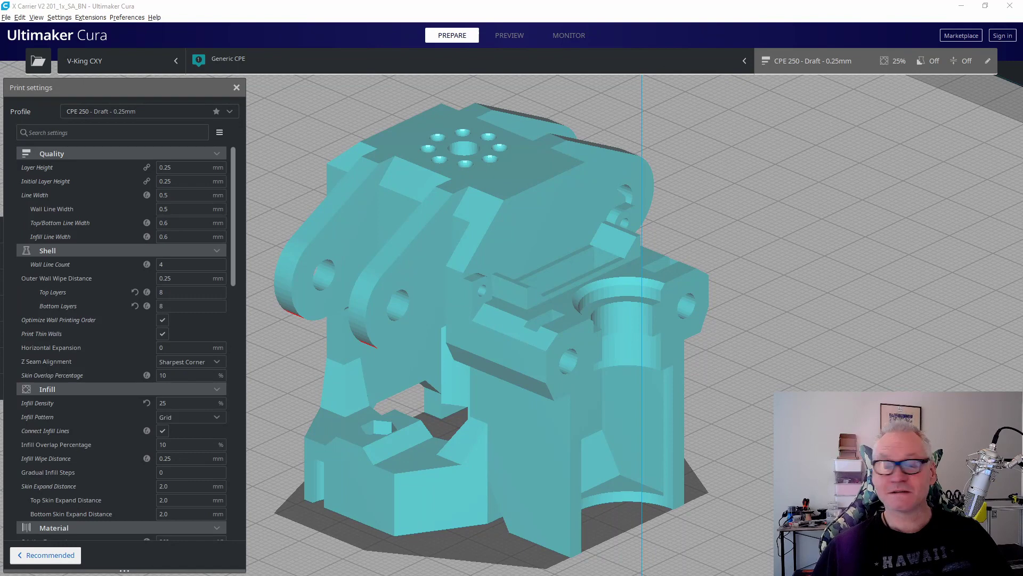
Zoom into the layer view and look down onto the green ring around the hole.
middle_drag(798, 370, 820, 363)
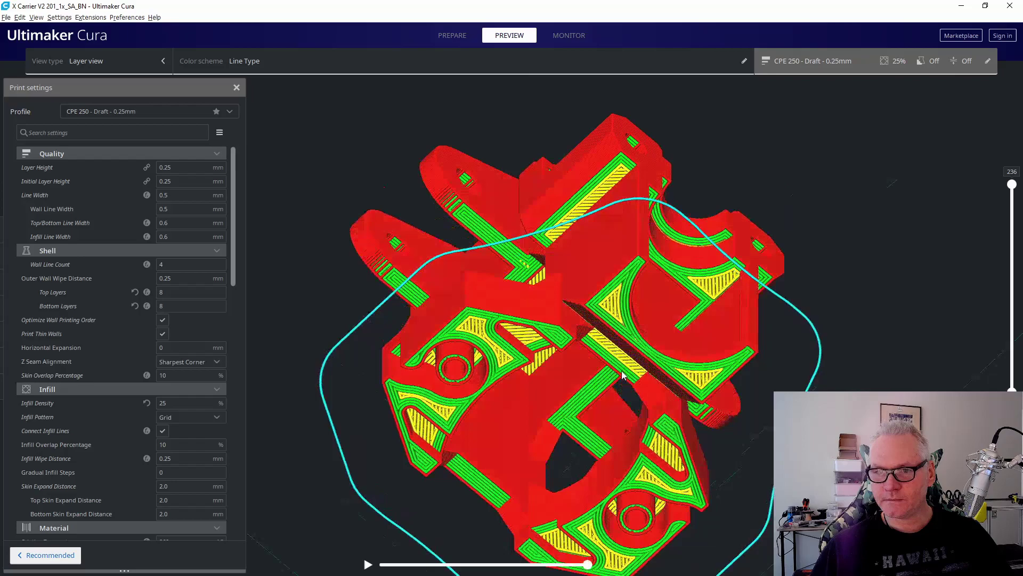
scroll(428, 381, up, 5)
scroll(450, 394, up, 5)
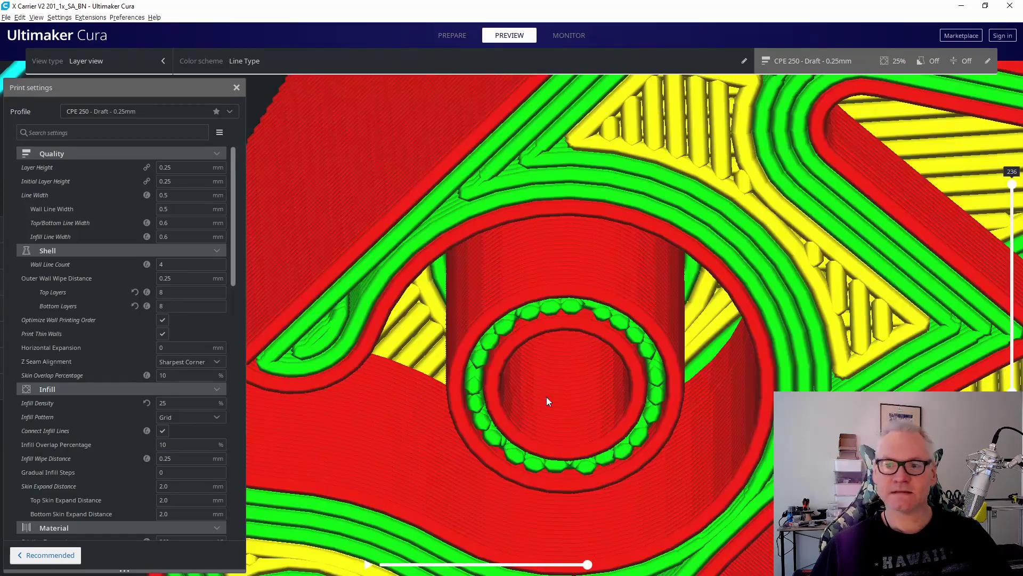
right_drag(549, 398, 515, 292)
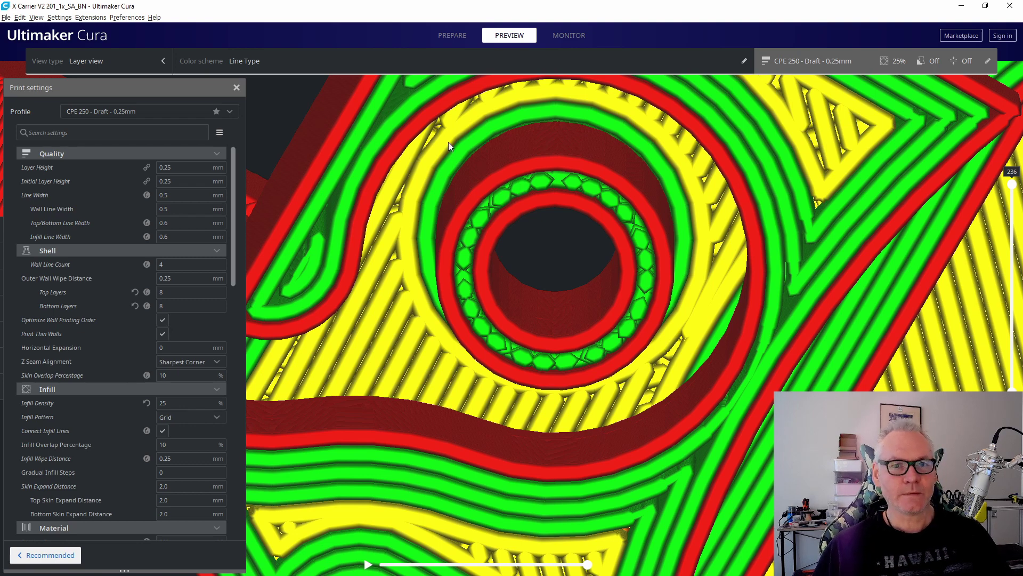
Move the settings panel aside, set Wall Line Width to 0.49 mm, and orbit the re-sliced layers.
drag(191, 86, 316, 79)
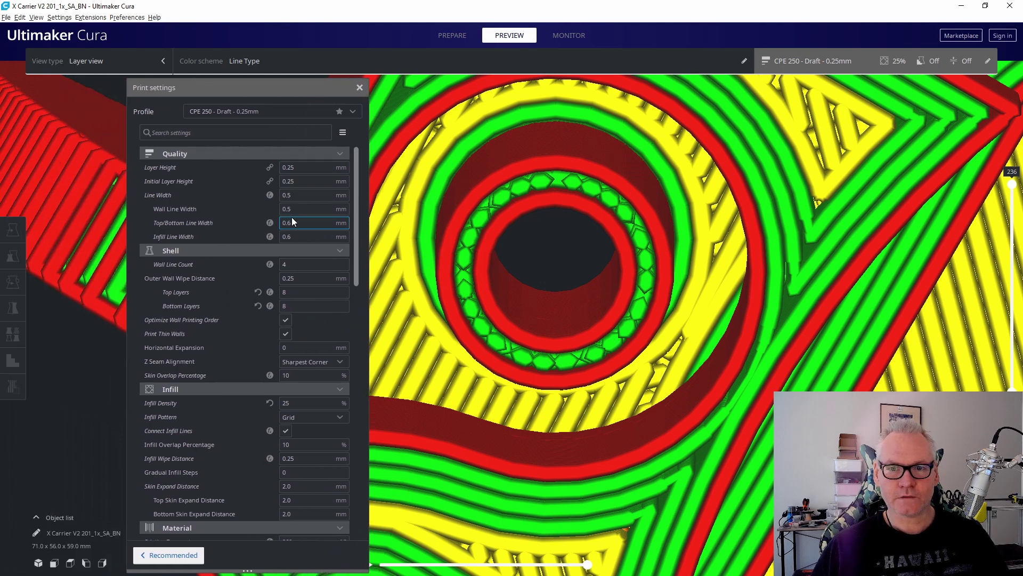
click(305, 210)
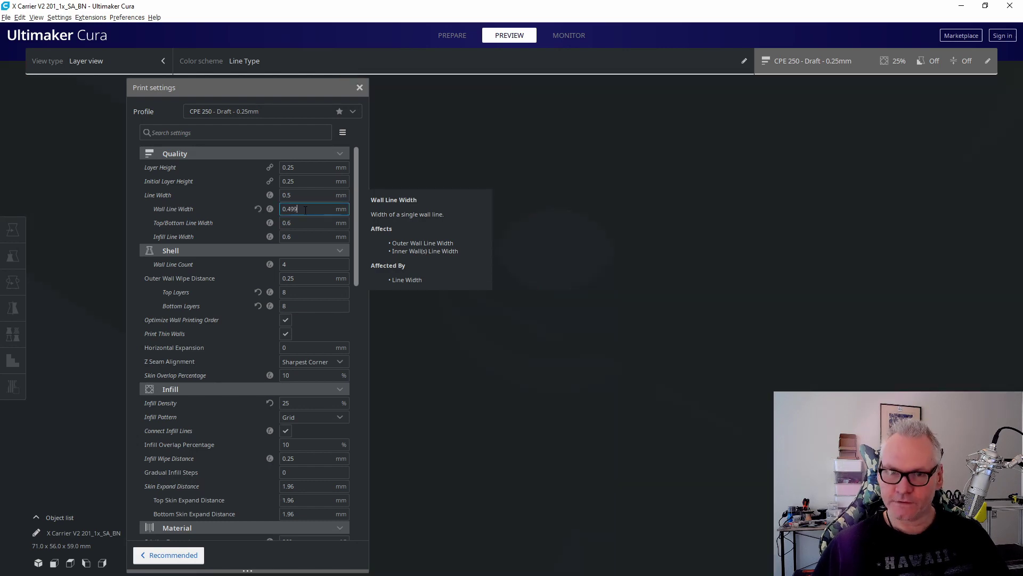
scroll(512, 275, up, 5)
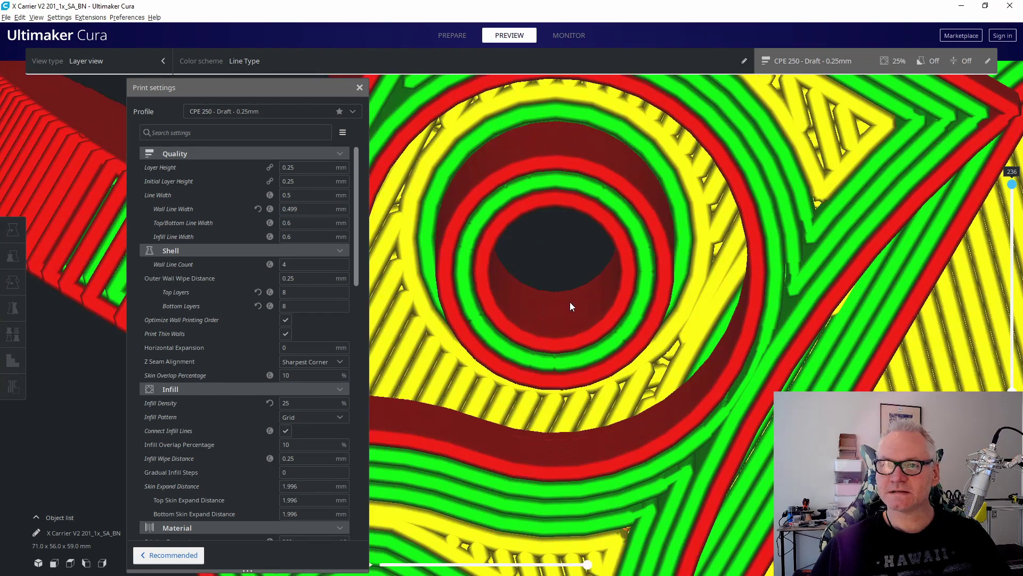
right_drag(570, 299, 696, 274)
scroll(555, 399, down, 5)
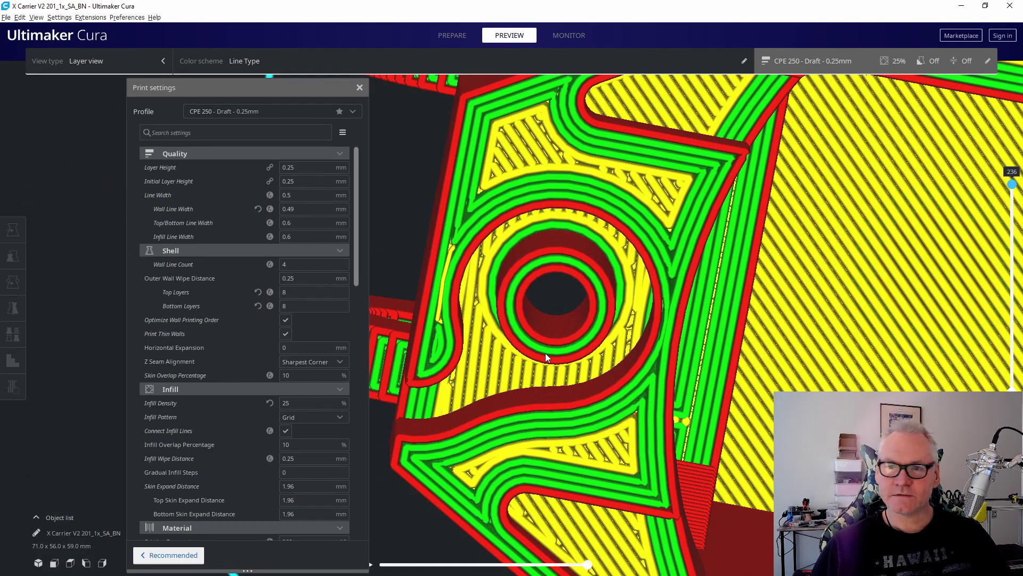
scroll(606, 279, down, 5)
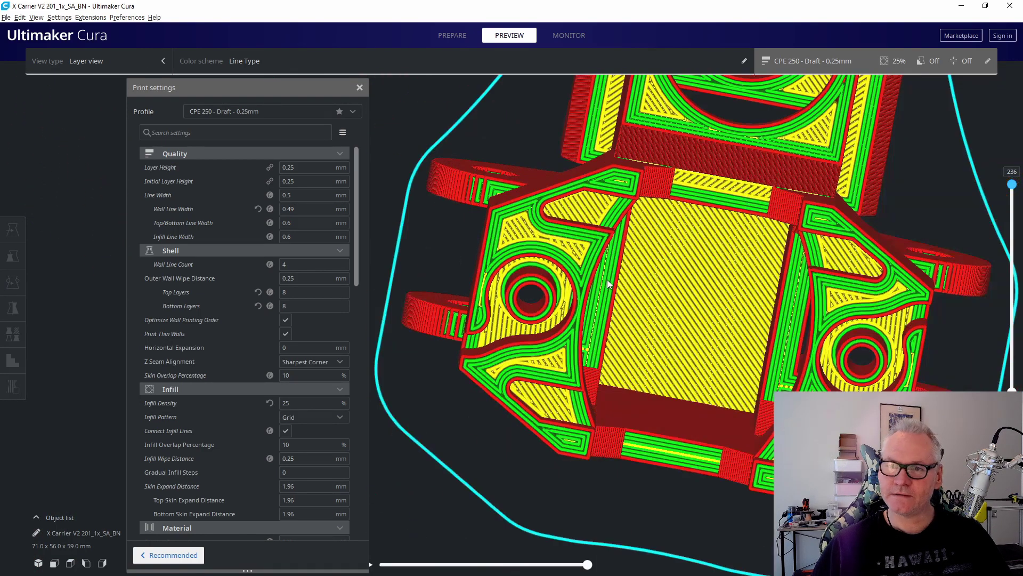
right_drag(615, 277, 644, 352)
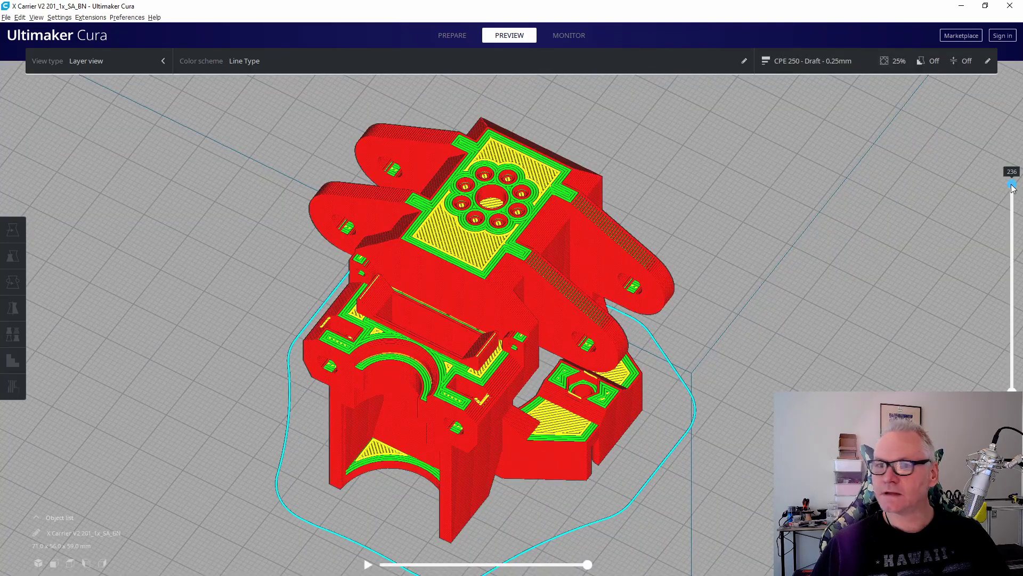
key(Down)
key(Down)
key(Down)
key(Down)
key(Down)
key(Up)
key(Up)
key(Up)
key(Up)
key(Up)
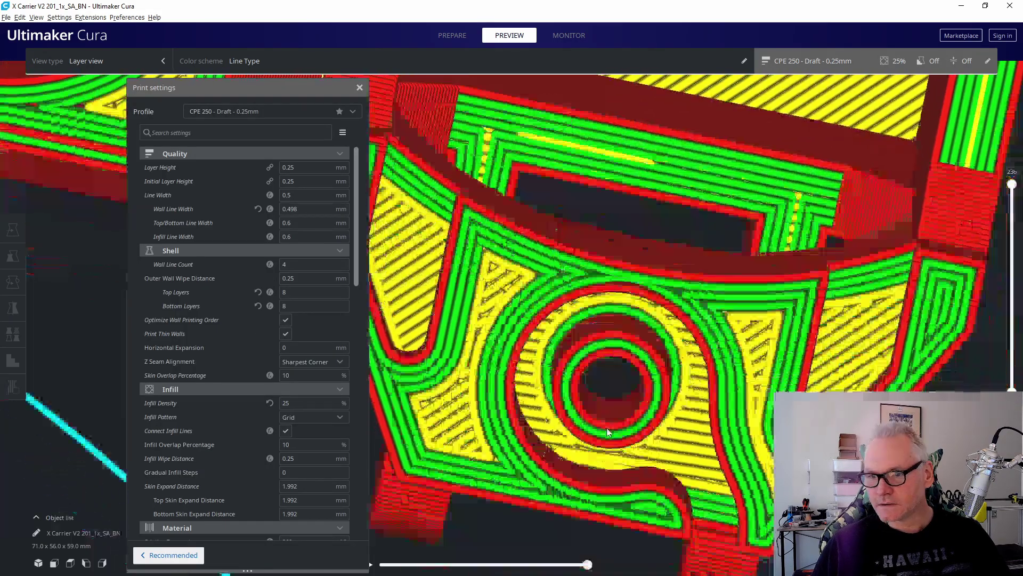
scroll(618, 380, up, 5)
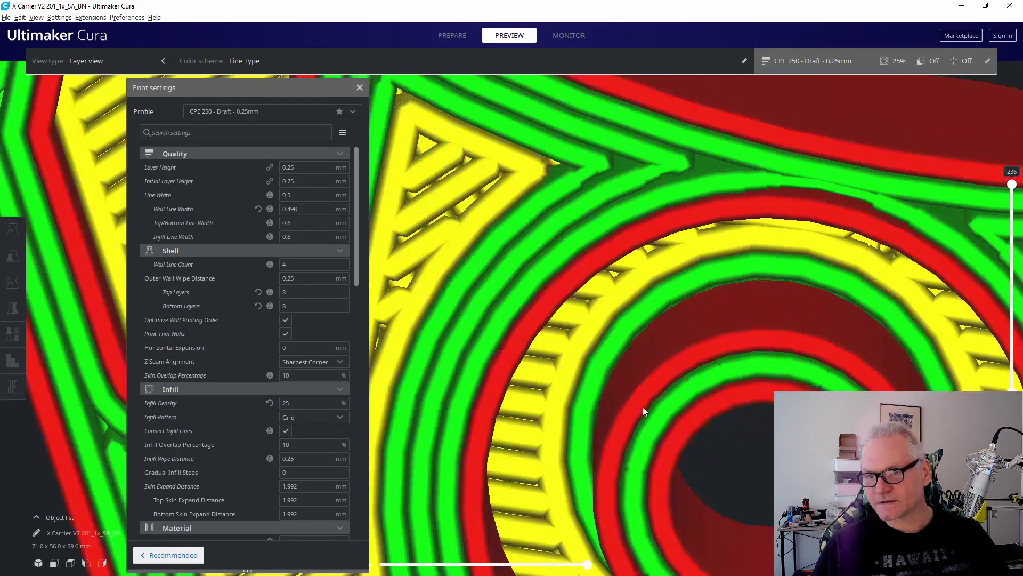
middle_drag(698, 420, 689, 413)
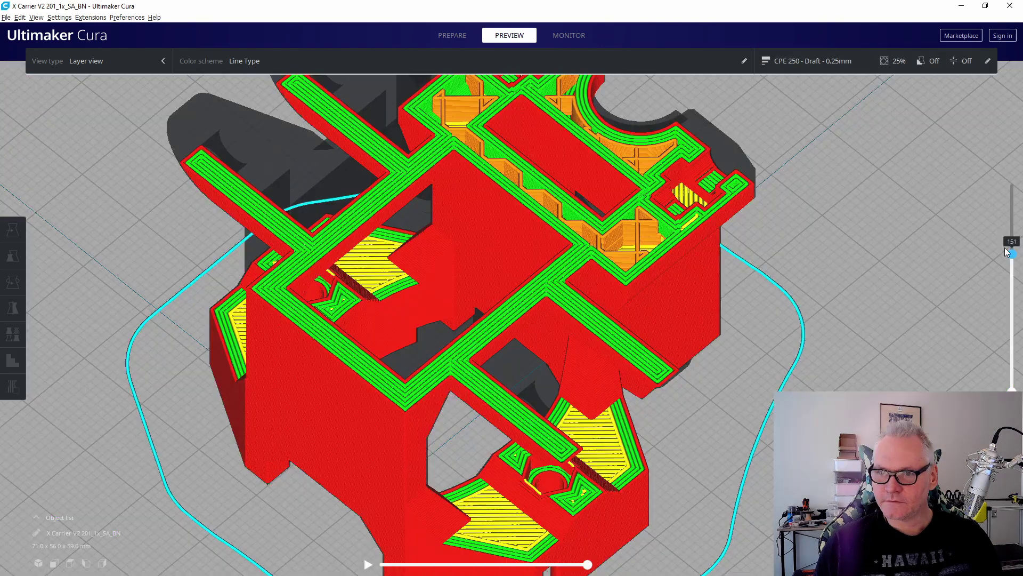
mouse_move(1008, 247)
mouse_down()
mouse_move(1004, 254)
mouse_move(992, 230)
mouse_move(989, 255)
mouse_up()
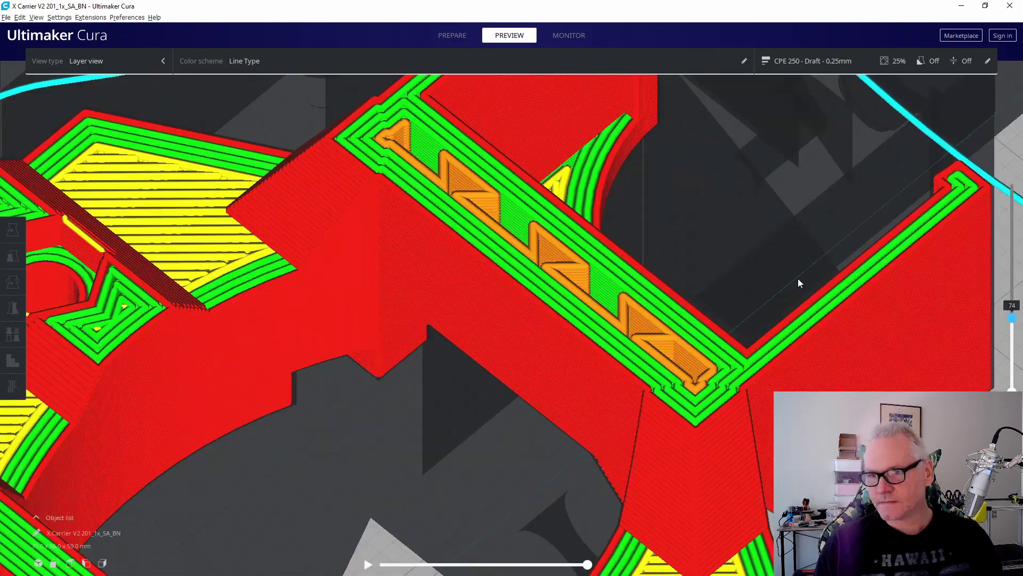
middle_drag(865, 296, 711, 391)
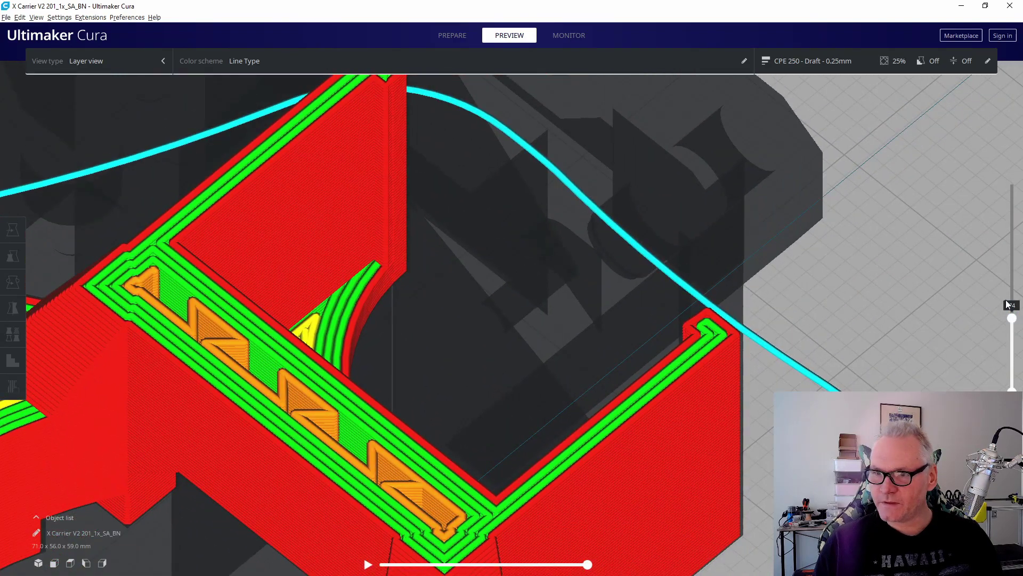
drag(1010, 319, 1010, 381)
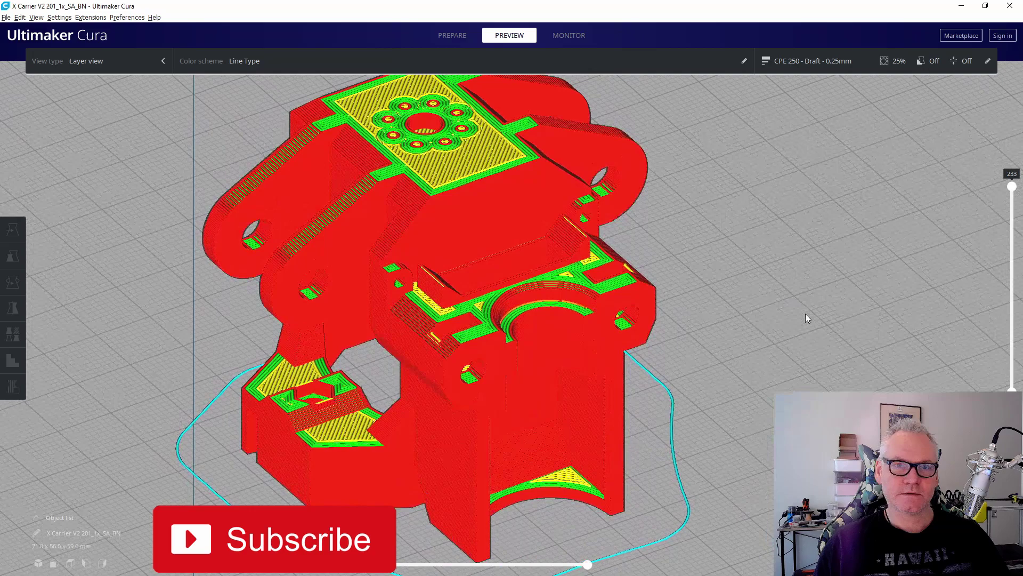
right_drag(809, 327, 654, 248)
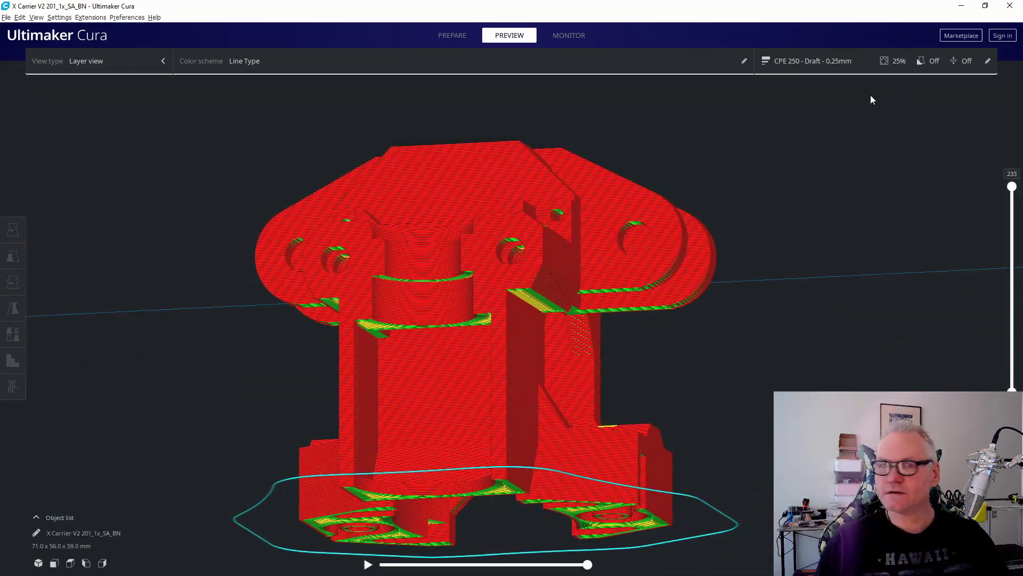
Enable Generate Support with placement Everywhere and a 0.2 mm Support Z Distance, then close settings.
click(831, 60)
click(288, 368)
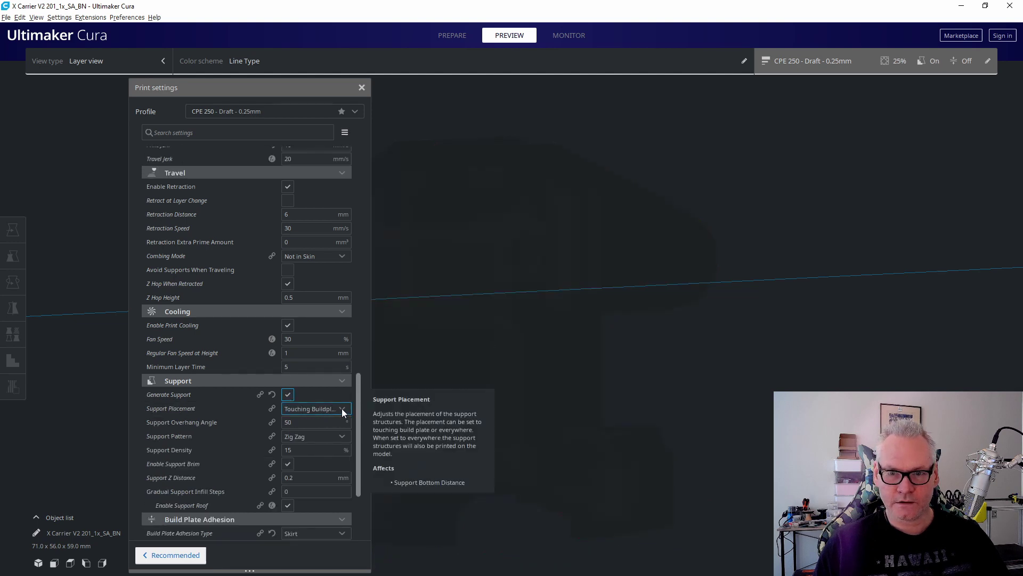
click(342, 409)
click(325, 435)
drag(291, 83, 166, 83)
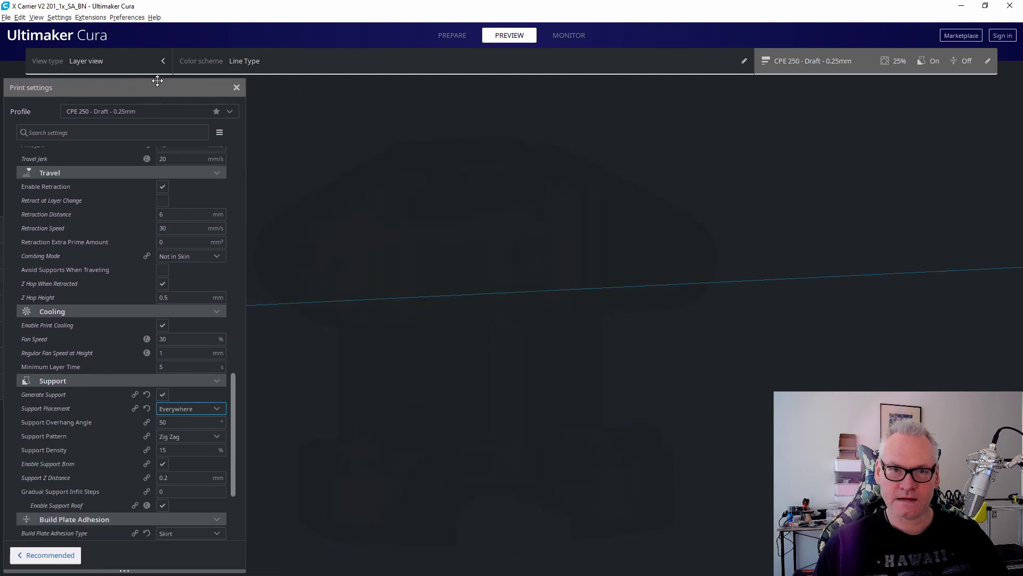
click(182, 477)
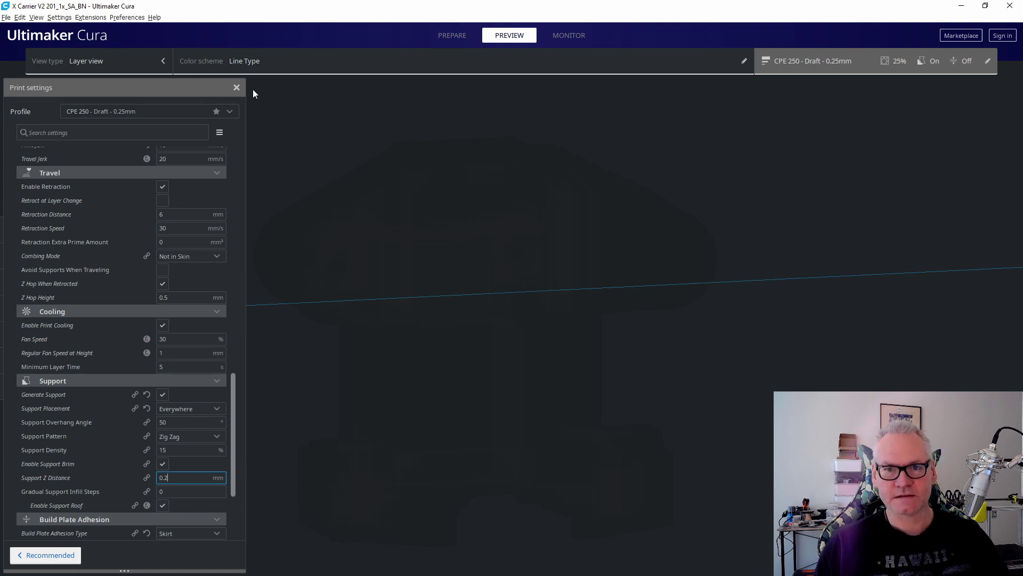
click(236, 88)
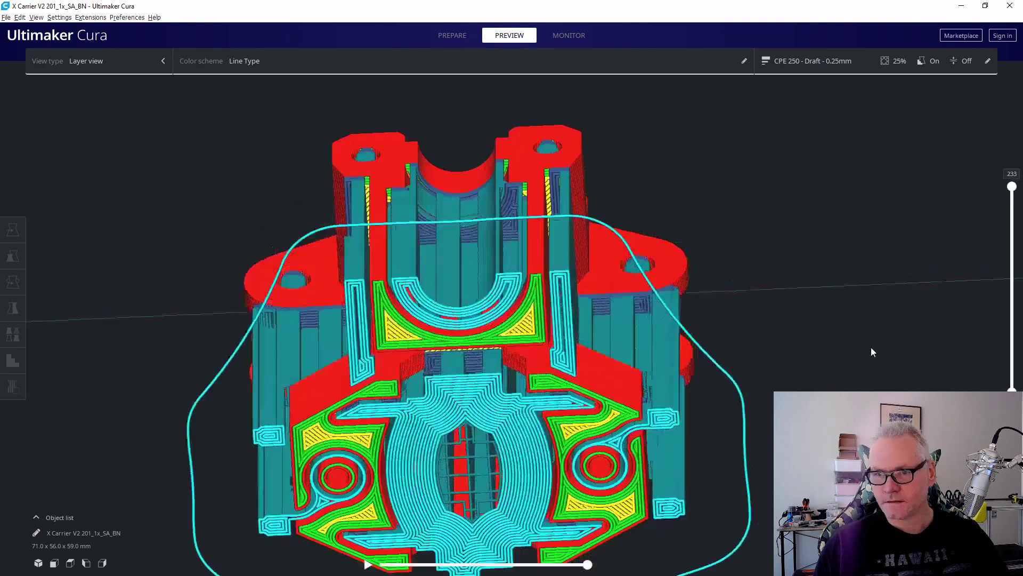
Orbit and zoom the re-sliced layer view to inspect the support from below, front and an oblique angle.
right_drag(871, 347, 756, 299)
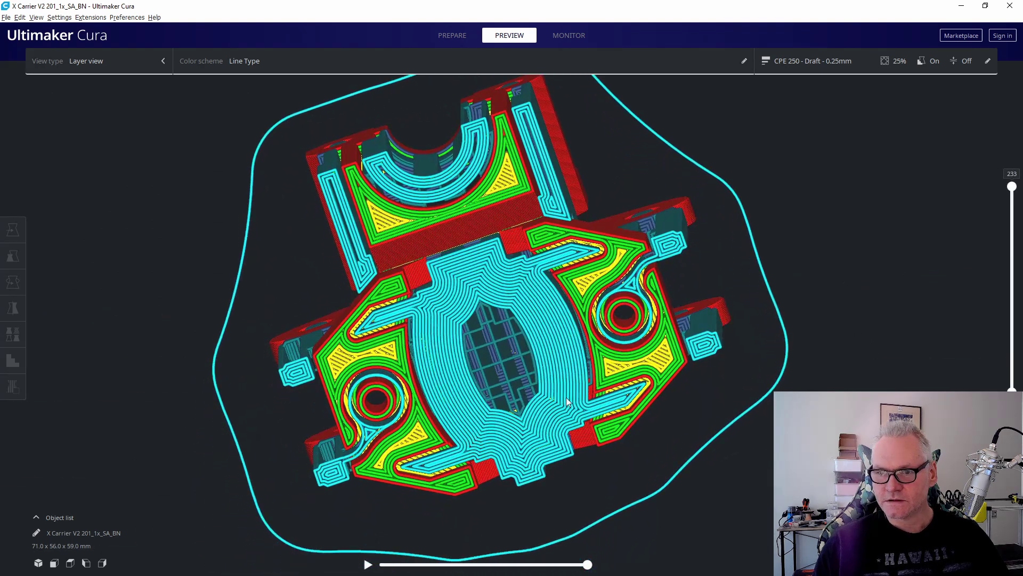
scroll(564, 391, up, 3)
scroll(570, 393, up, 2)
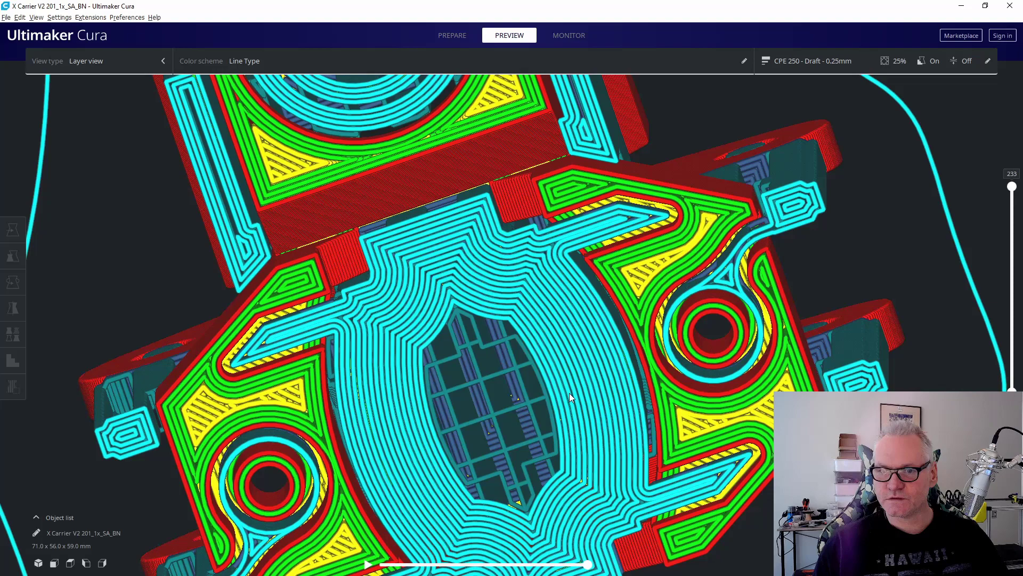
right_drag(565, 385, 854, 239)
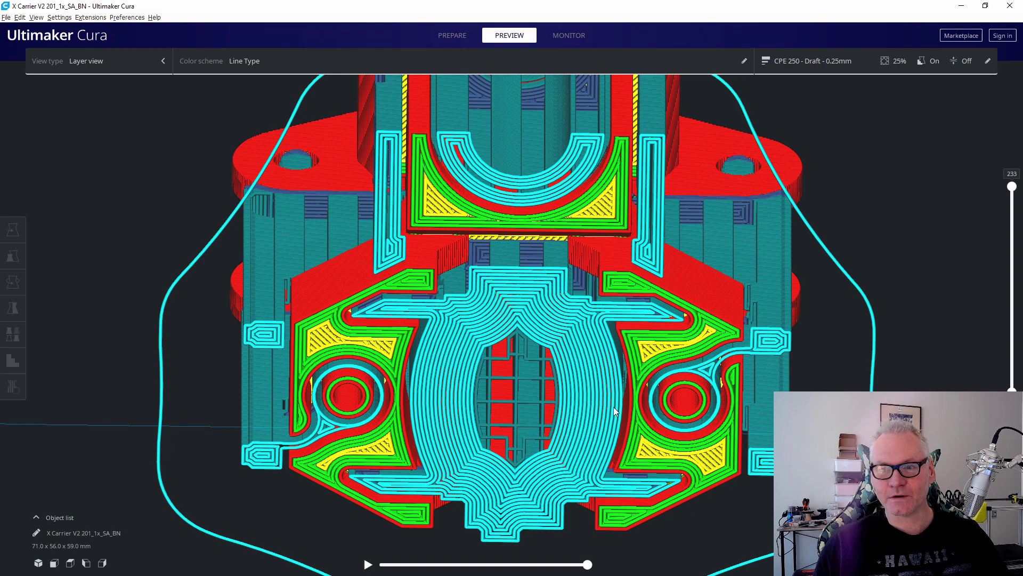
right_drag(570, 347, 447, 15)
Back in Prepare, select the carrier and place a support blocker over the small hole.
click(452, 35)
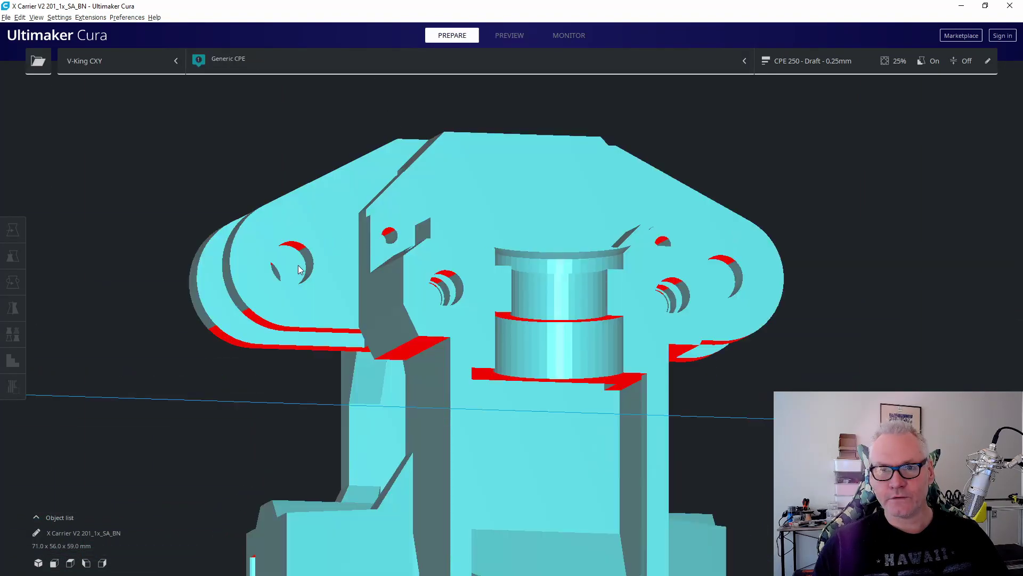
right_drag(298, 265, 257, 172)
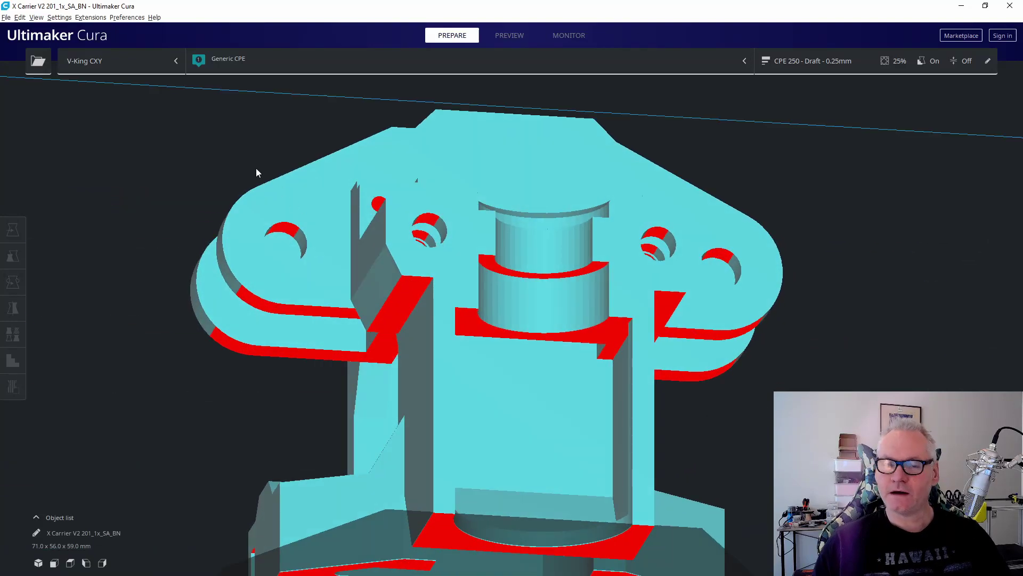
click(496, 165)
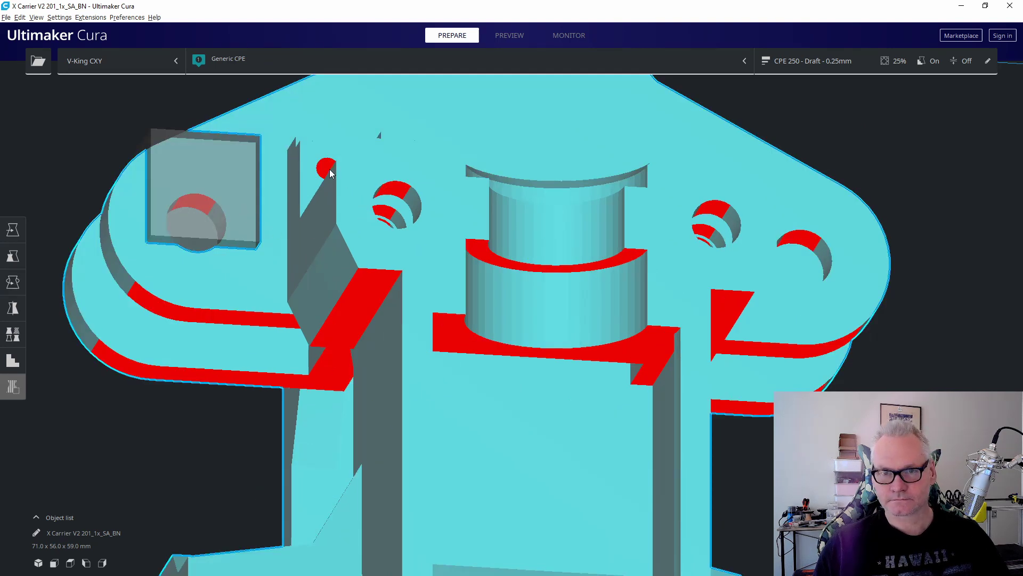
right_drag(329, 168, 332, 185)
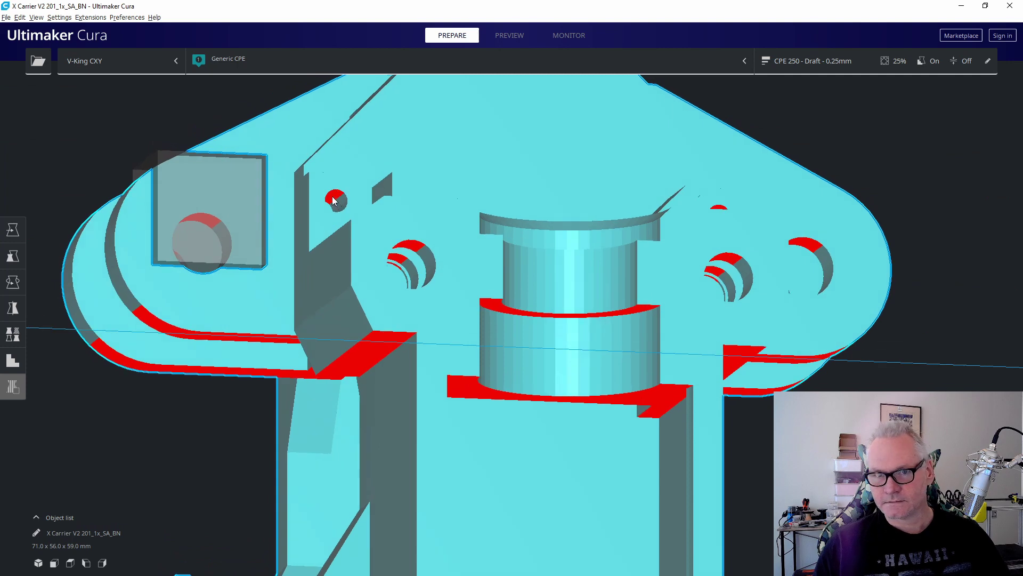
click(335, 201)
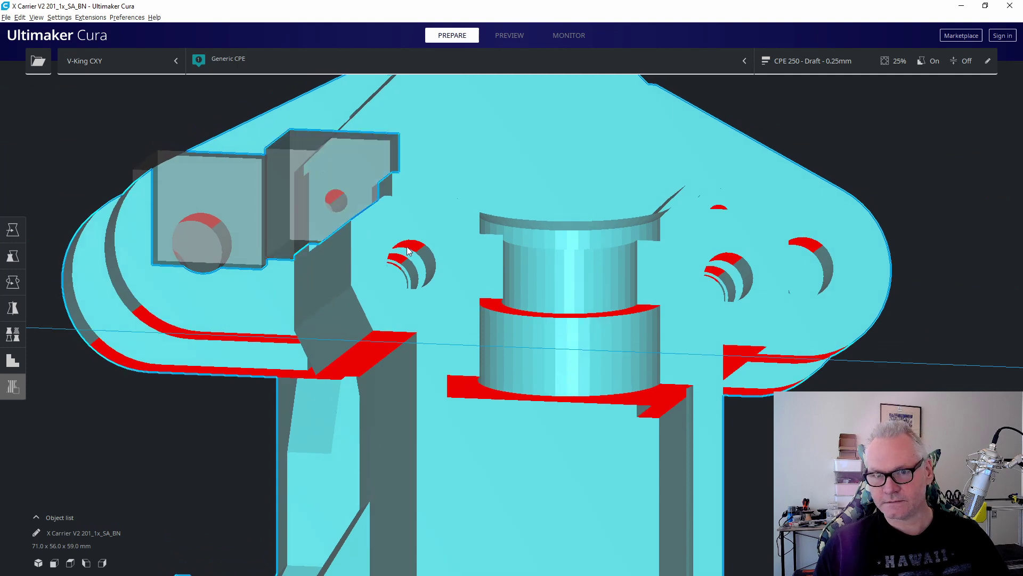
Add support blockers inside the small hole, over the neighbouring holes and at the red overhang.
right_drag(408, 251, 356, 251)
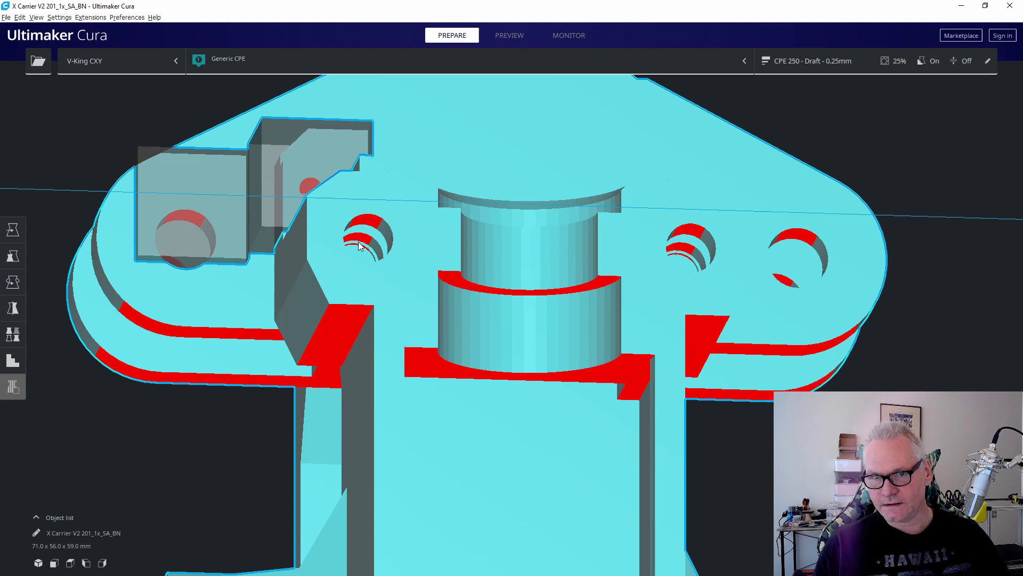
click(359, 244)
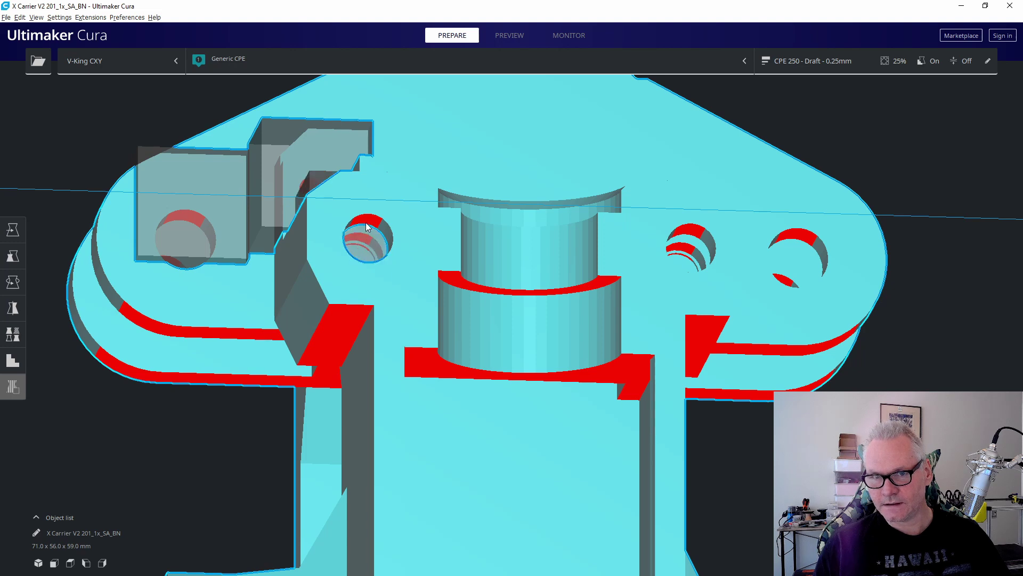
click(367, 221)
right_drag(395, 241, 358, 252)
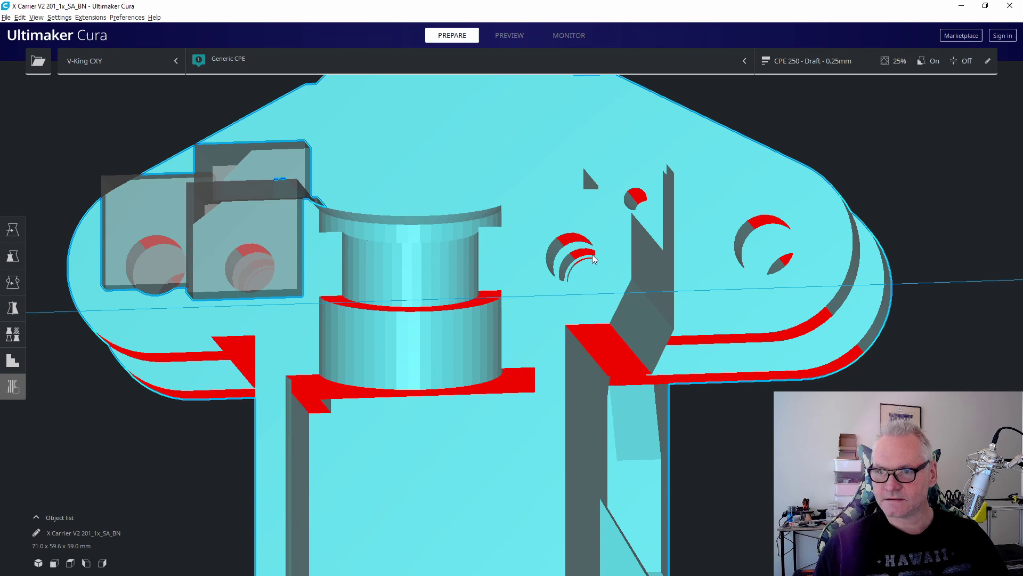
click(579, 248)
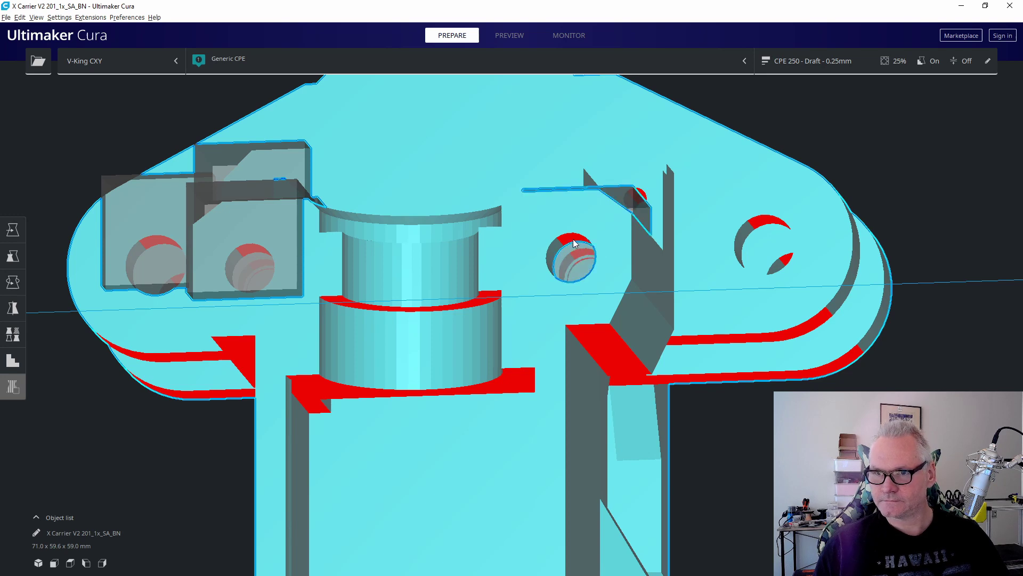
click(574, 239)
right_drag(622, 230, 574, 210)
click(625, 215)
Block support inside the right-hand, lower right-hand and left-hand holes.
right_drag(650, 164, 781, 189)
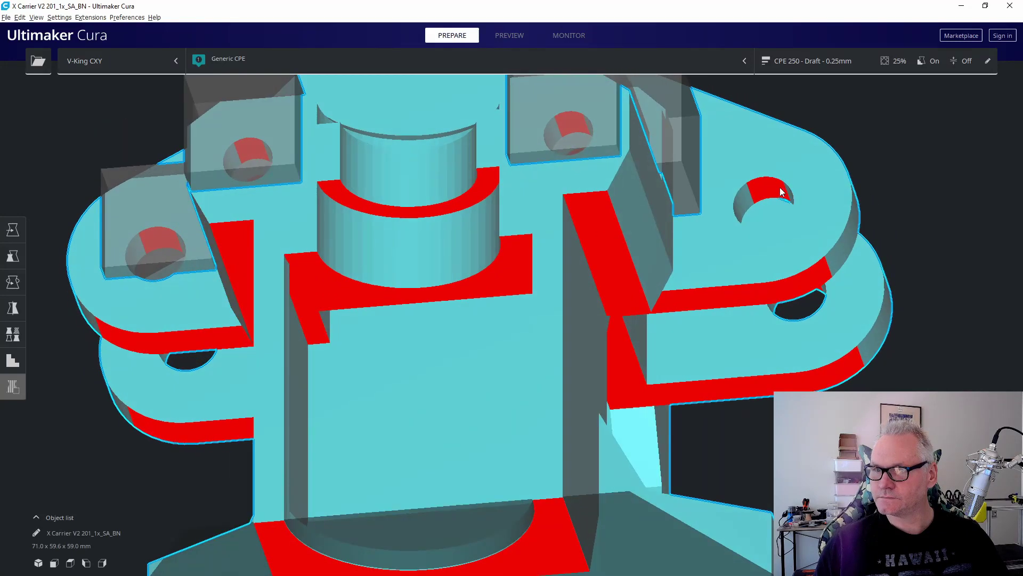
click(768, 187)
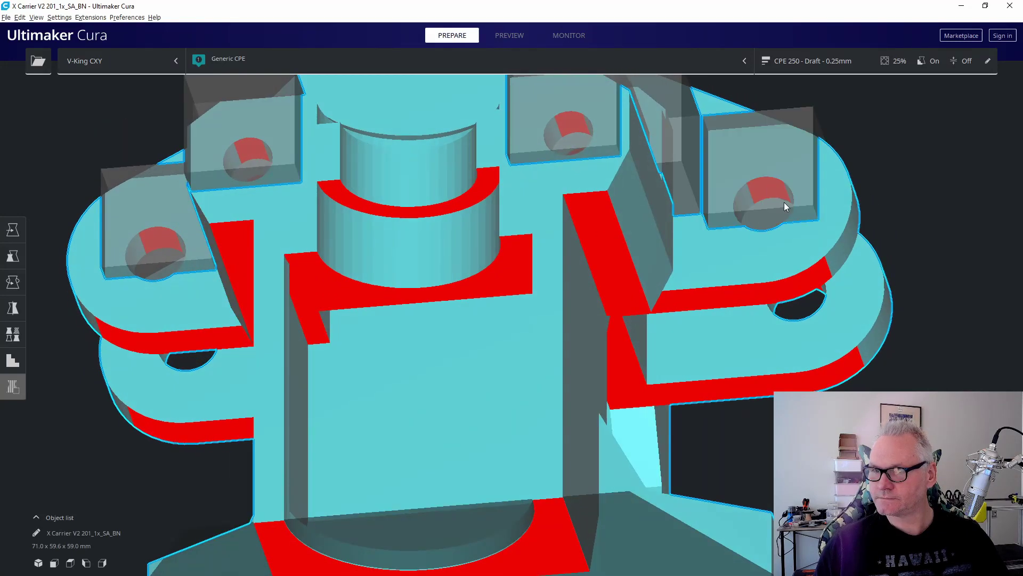
right_drag(811, 216, 792, 199)
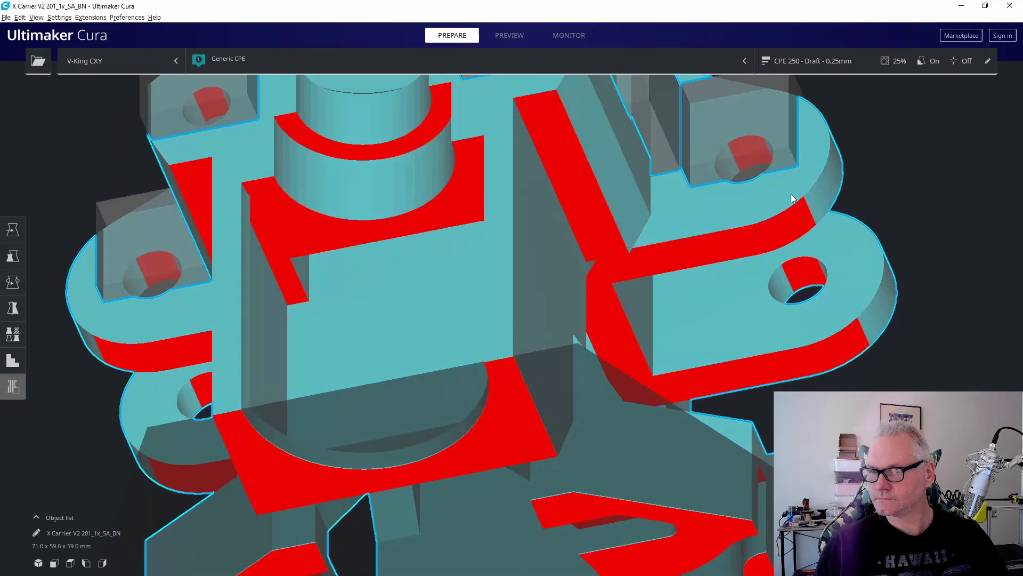
click(808, 279)
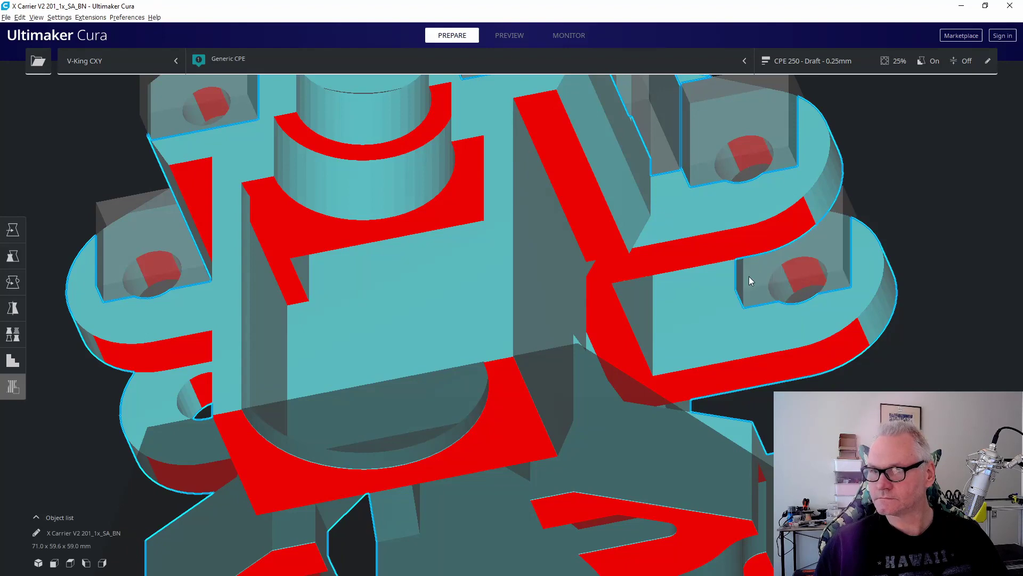
right_drag(750, 281, 226, 284)
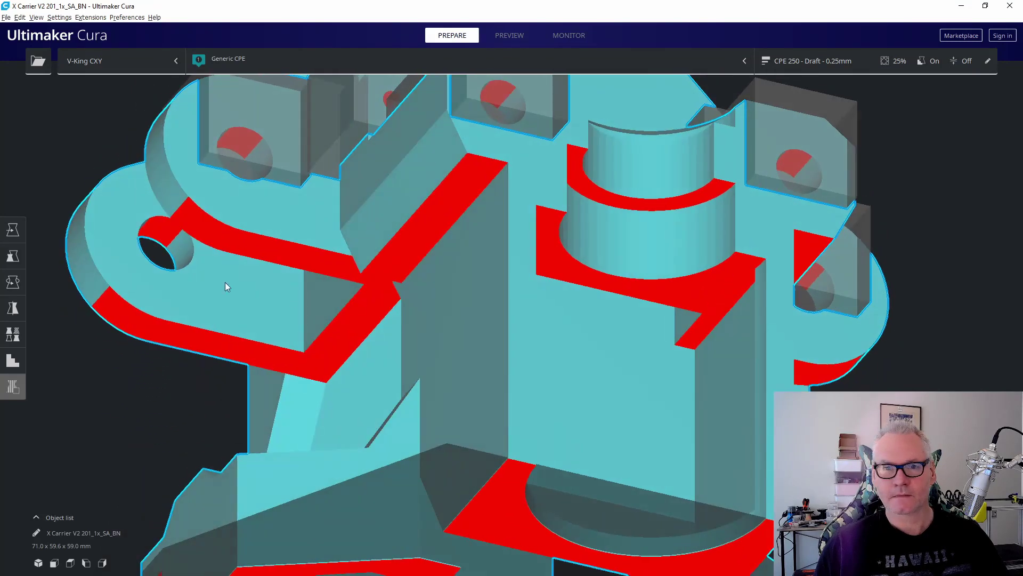
click(163, 237)
right_drag(290, 237, 652, 147)
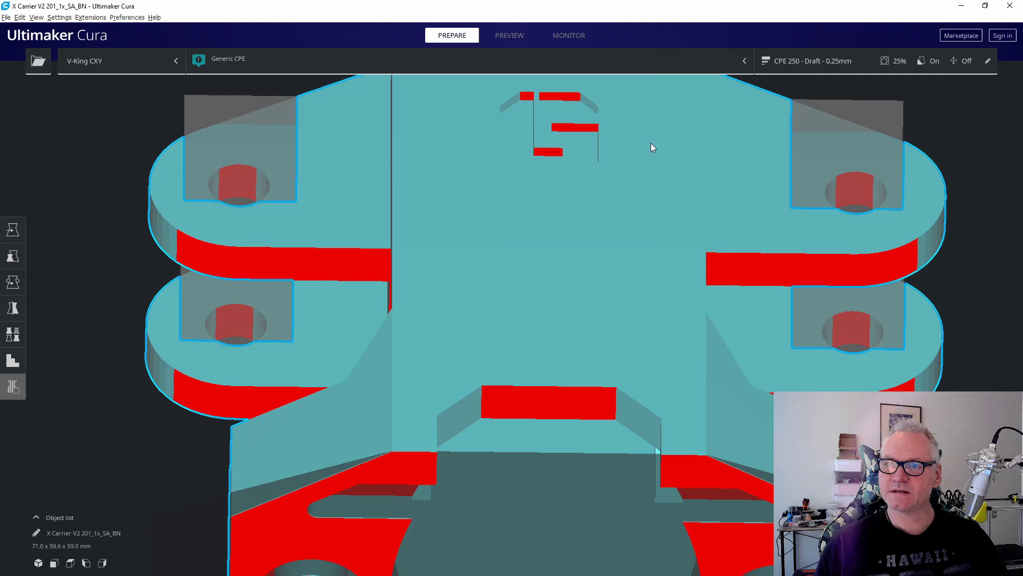
middle_drag(593, 145, 577, 178)
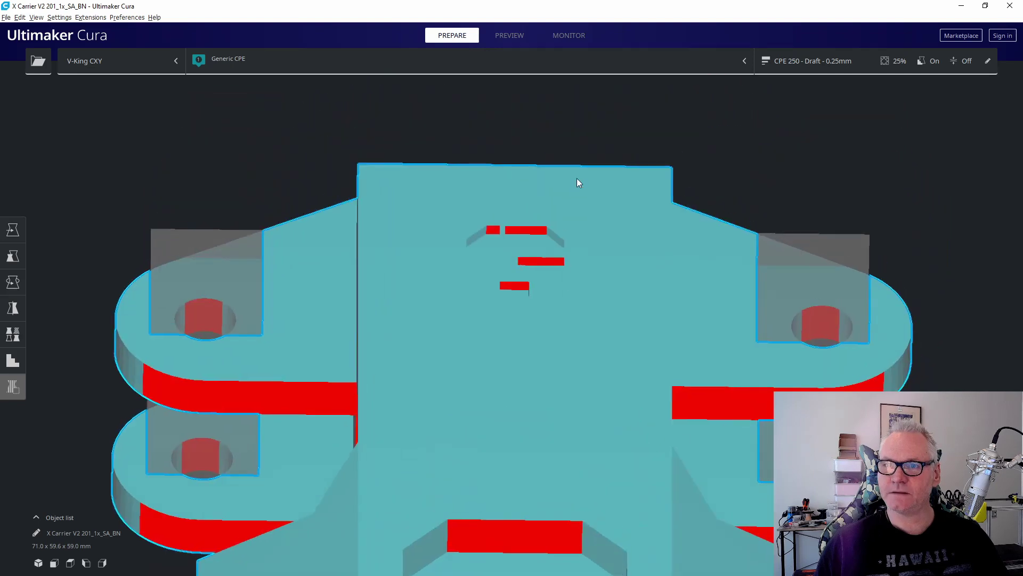
Add a central support blocker and stretch it non-uniformly to 19.45 mm tall.
click(526, 231)
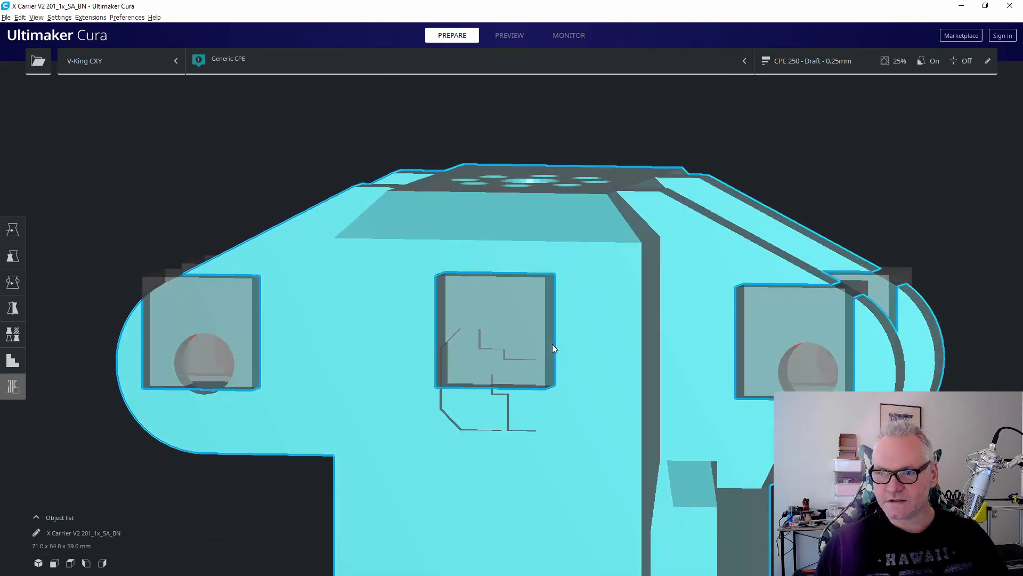
click(513, 322)
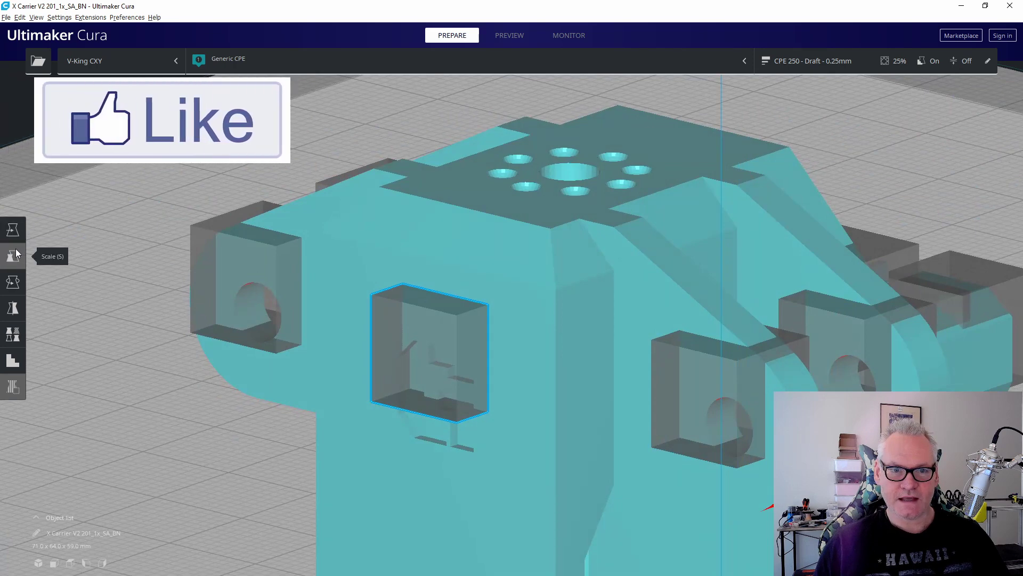
click(13, 256)
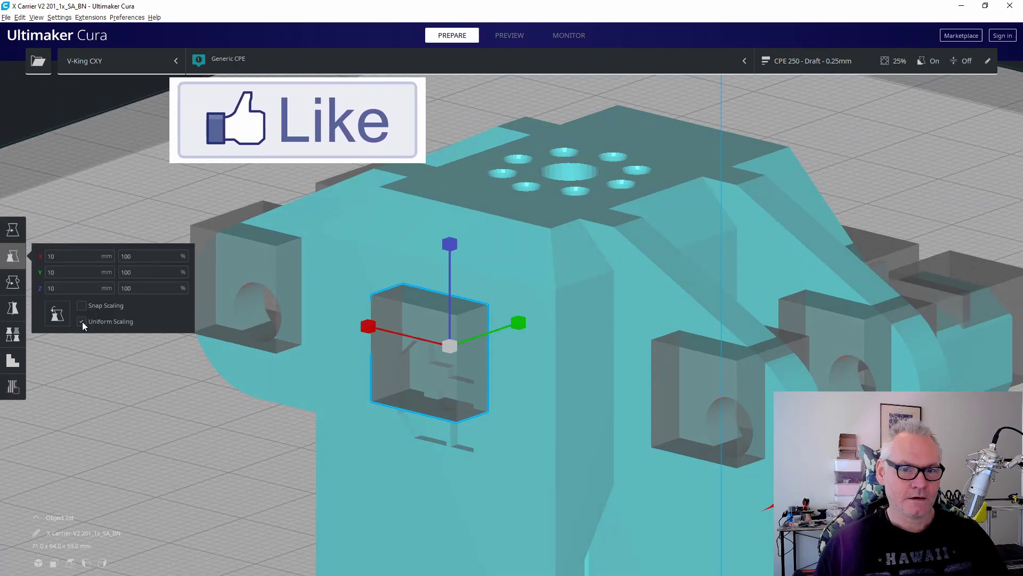
click(82, 321)
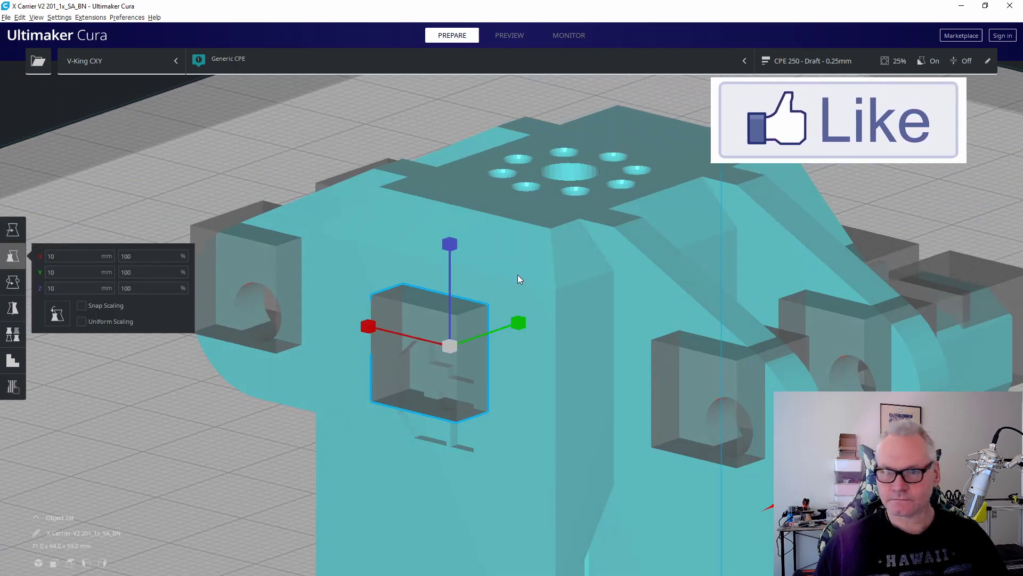
drag(450, 244, 447, 55)
right_drag(453, 194, 469, 168)
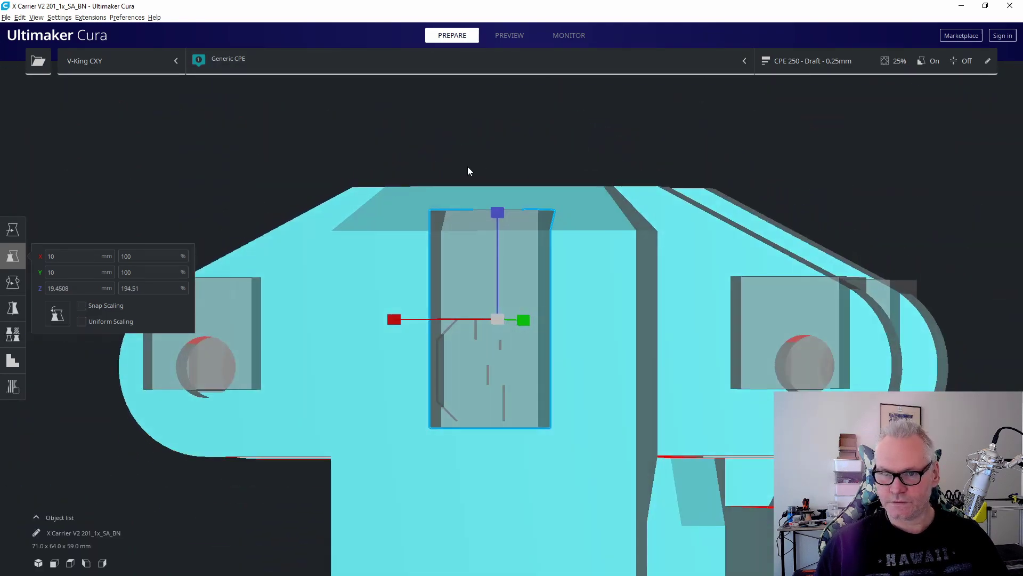
Move the central blocker down to Z 33.972 mm and along Y to -29.0815 mm.
click(13, 229)
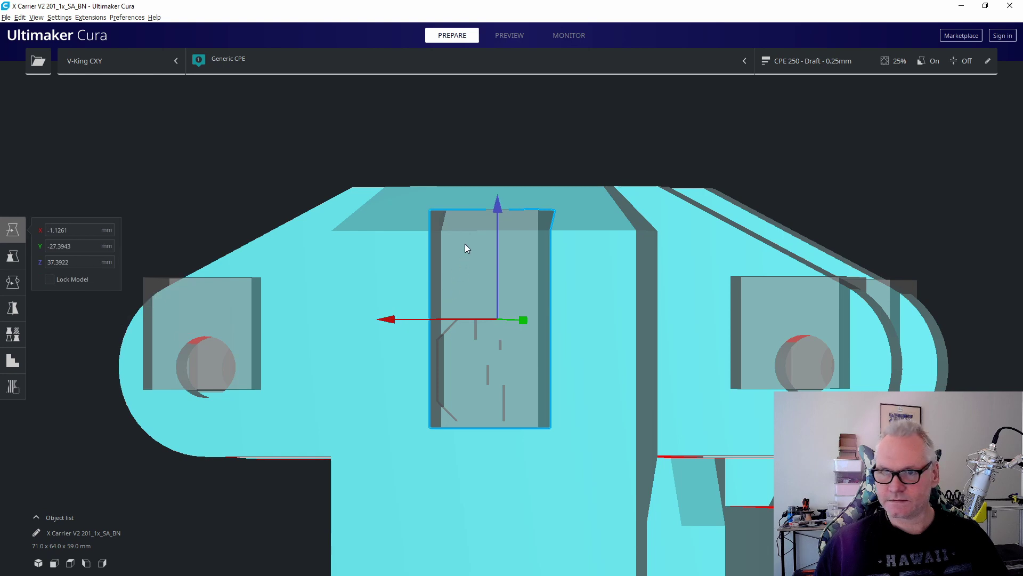
drag(497, 209, 497, 247)
right_drag(516, 258, 341, 217)
mouse_move(444, 279)
right_down()
mouse_move(448, 259)
mouse_move(458, 270)
right_up()
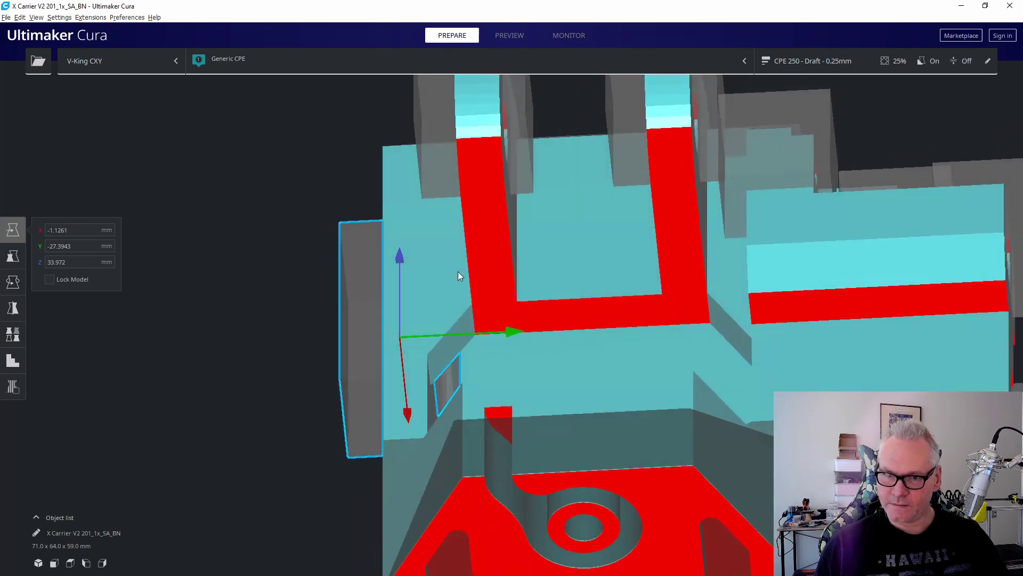
drag(509, 335, 492, 333)
right_drag(496, 334, 814, 338)
click(877, 554)
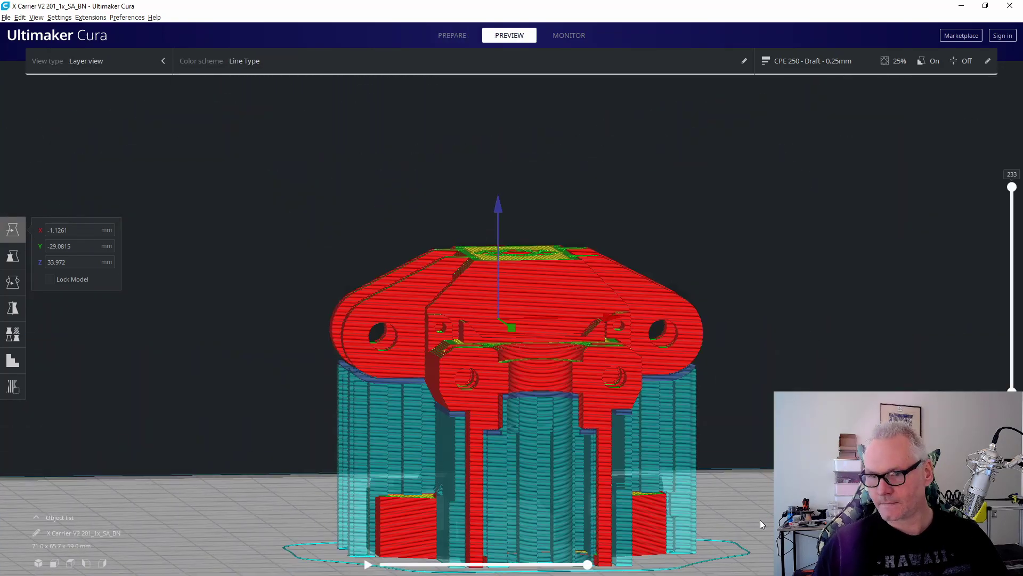
right_drag(738, 497, 672, 490)
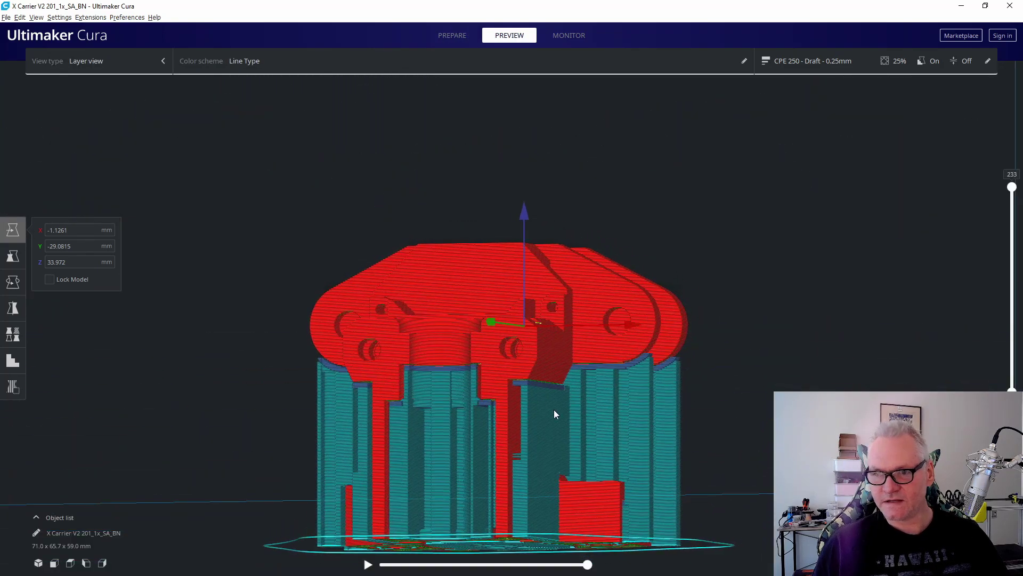
scroll(565, 395, up, 5)
right_drag(572, 382, 752, 221)
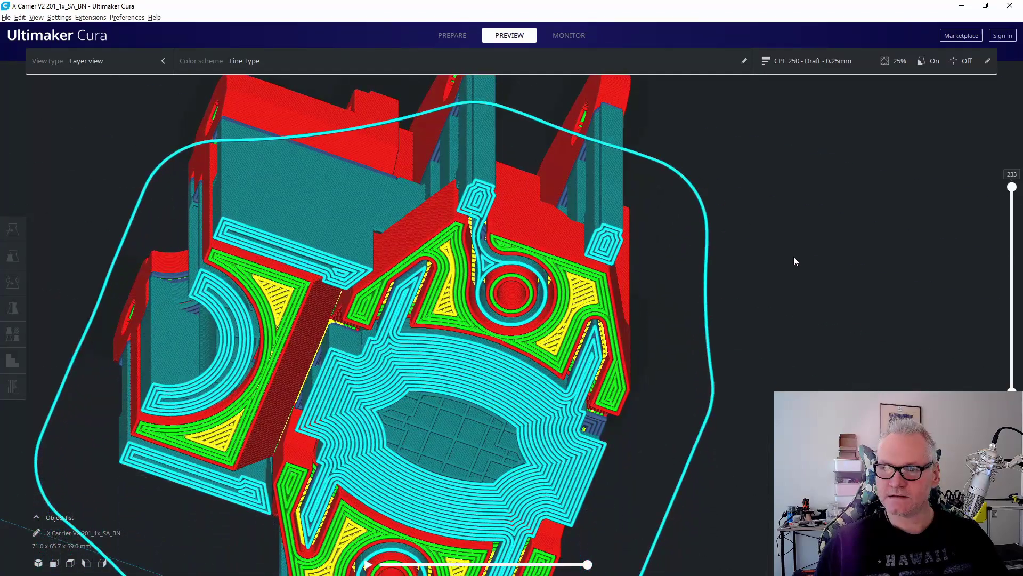
right_drag(823, 319, 770, 301)
scroll(541, 304, up, 2)
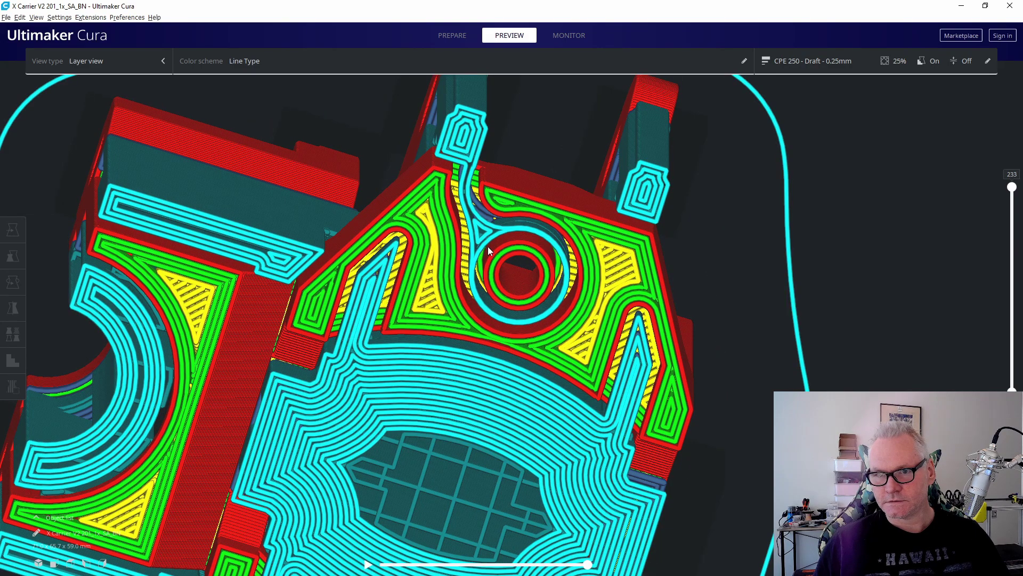
right_drag(779, 298, 963, 201)
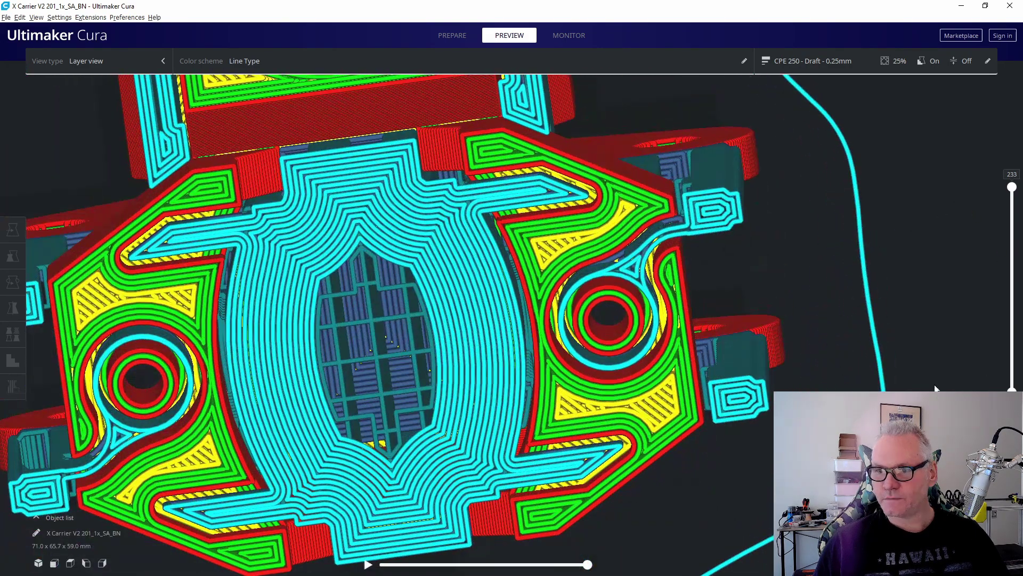
Return to Prepare and place a support blocker under the right lug overhang.
click(457, 36)
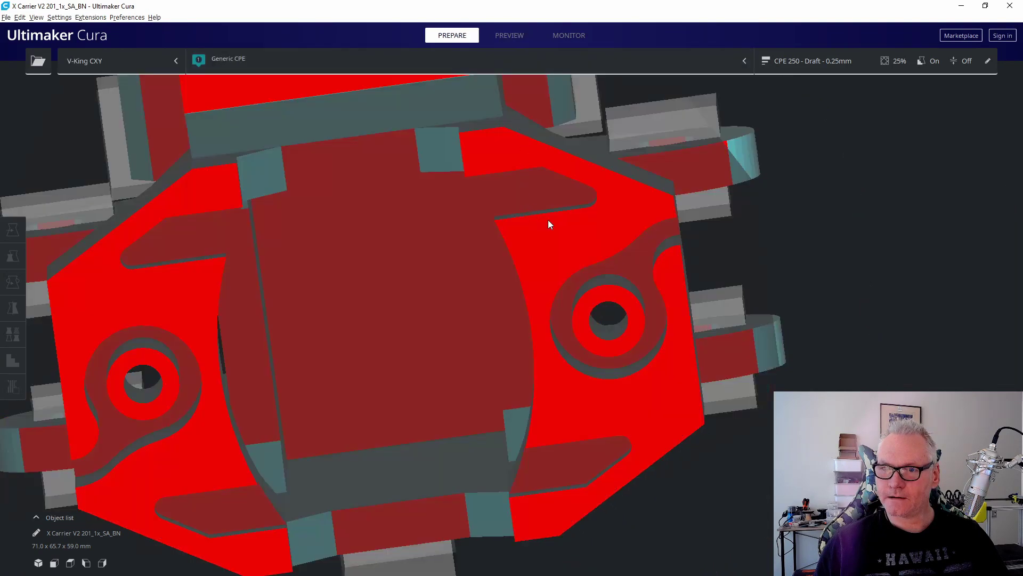
click(559, 243)
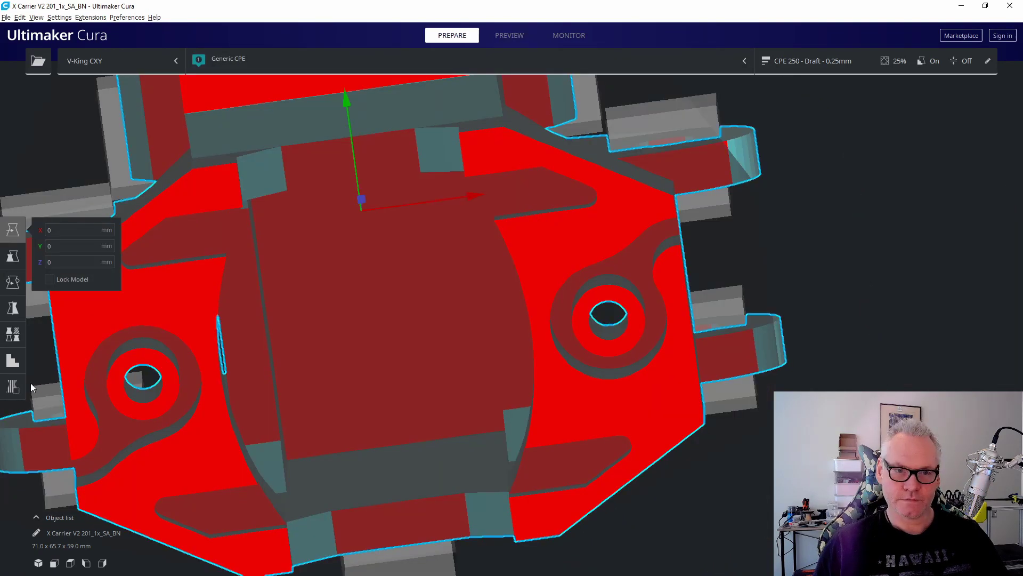
click(18, 387)
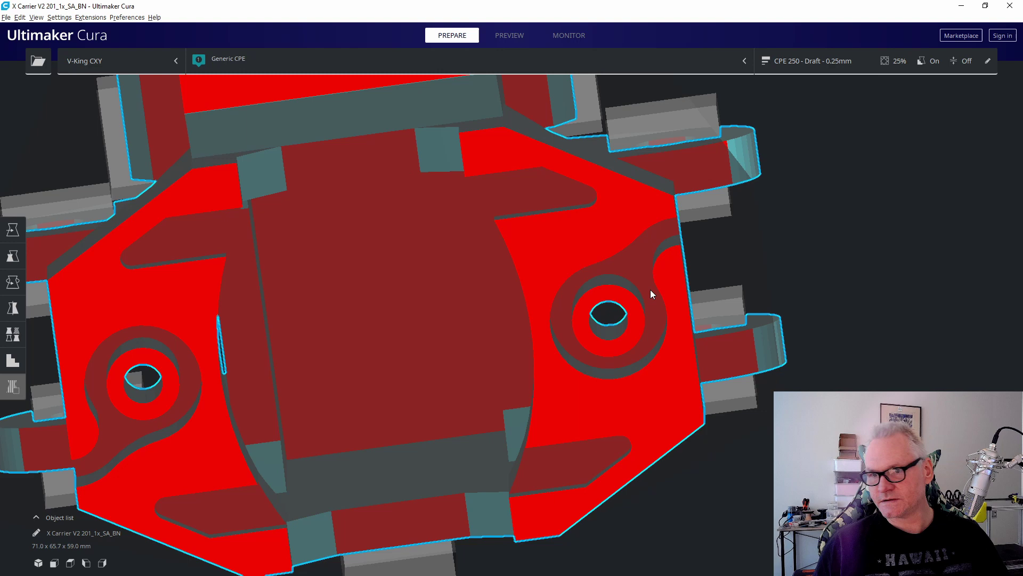
click(639, 279)
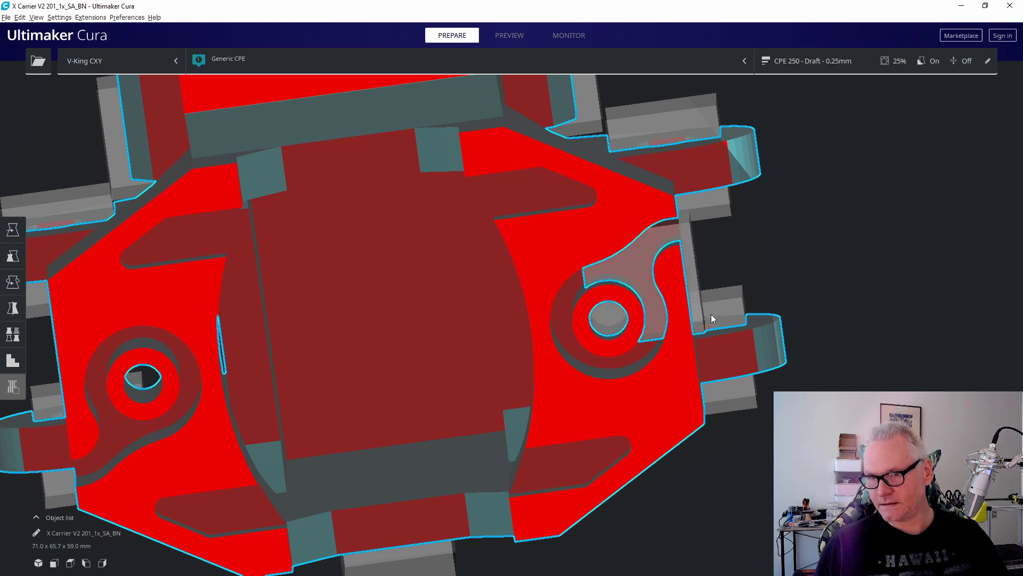
right_drag(711, 314, 479, 422)
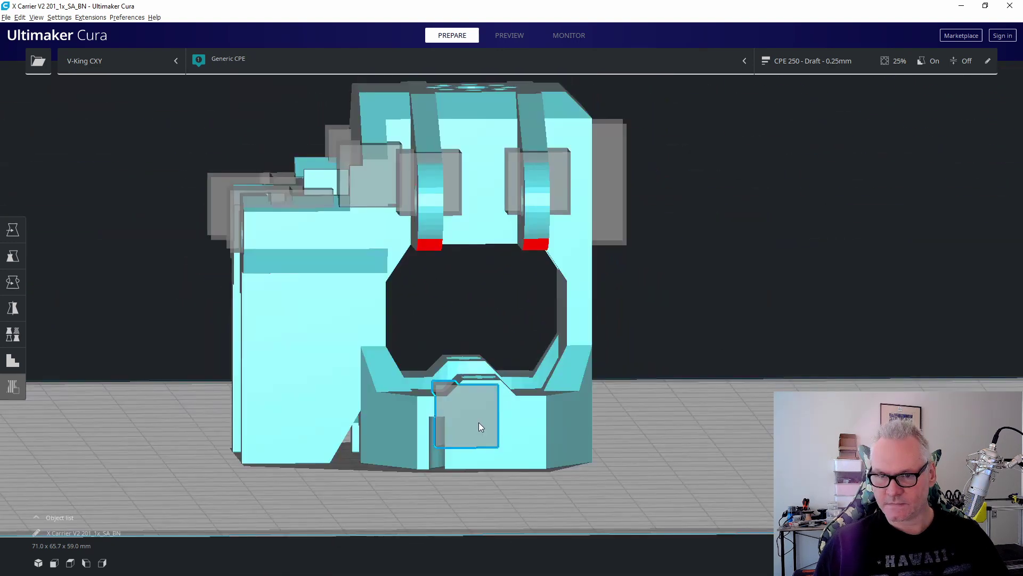
Scale the new blocker to 38.6454 mm along Y and 11.7285 mm tall.
click(12, 256)
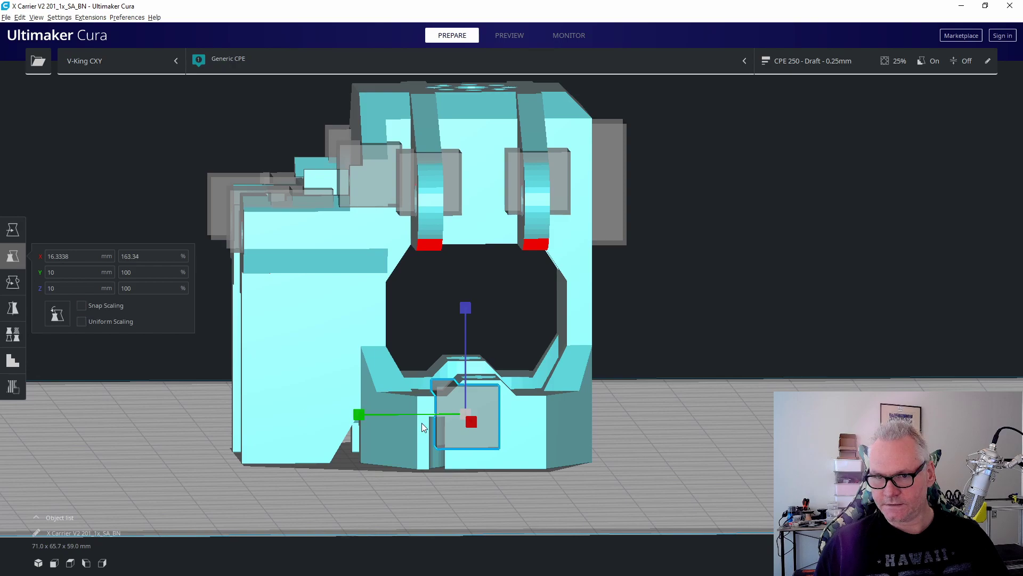
right_drag(498, 445, 655, 300)
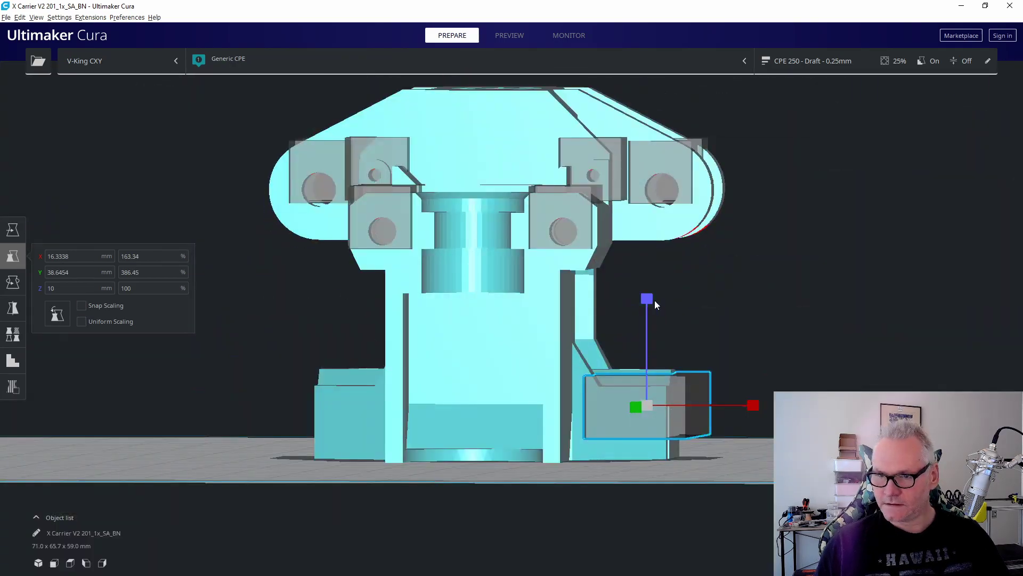
drag(646, 302, 646, 283)
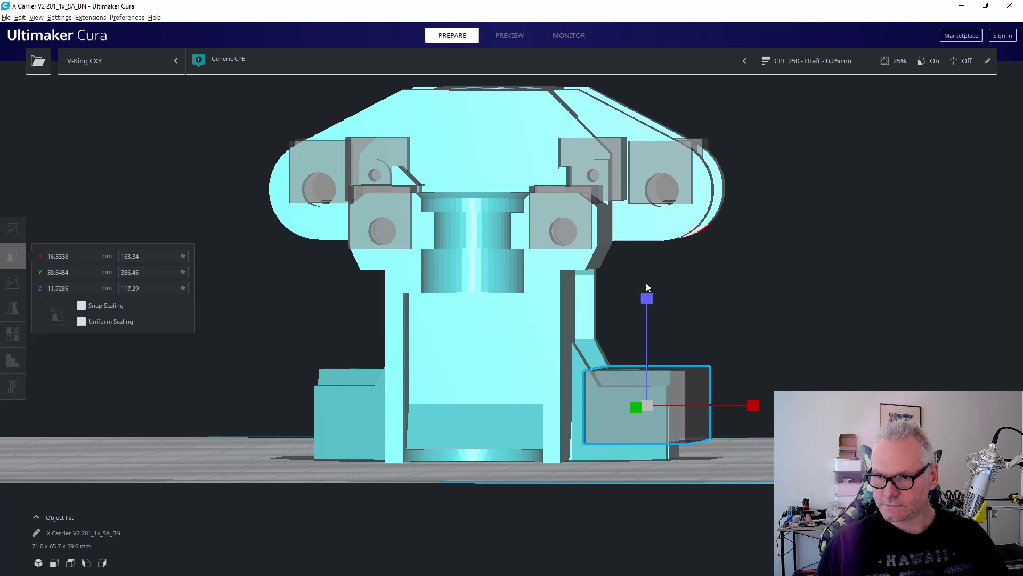
click(752, 346)
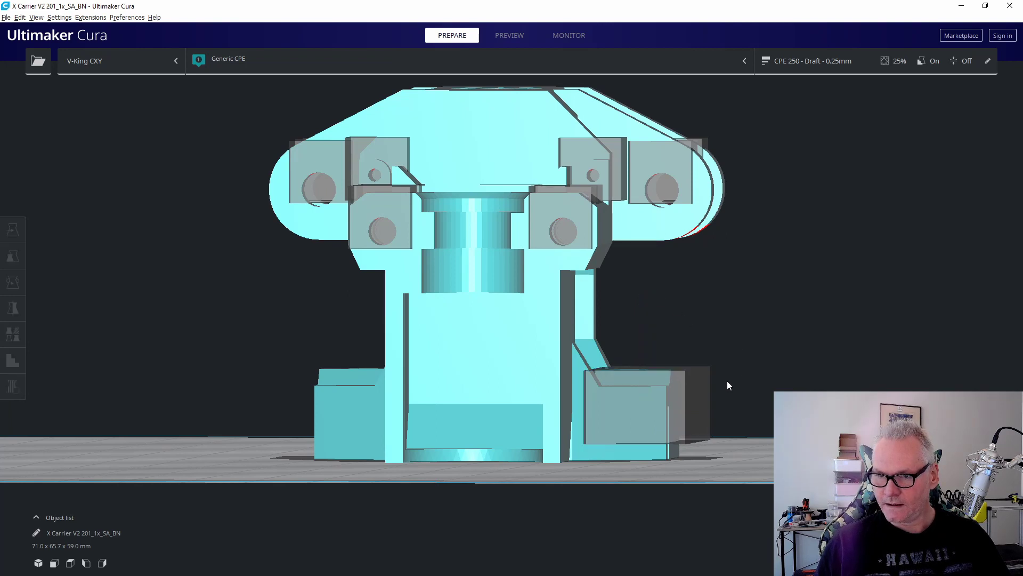
click(704, 397)
click(76, 286)
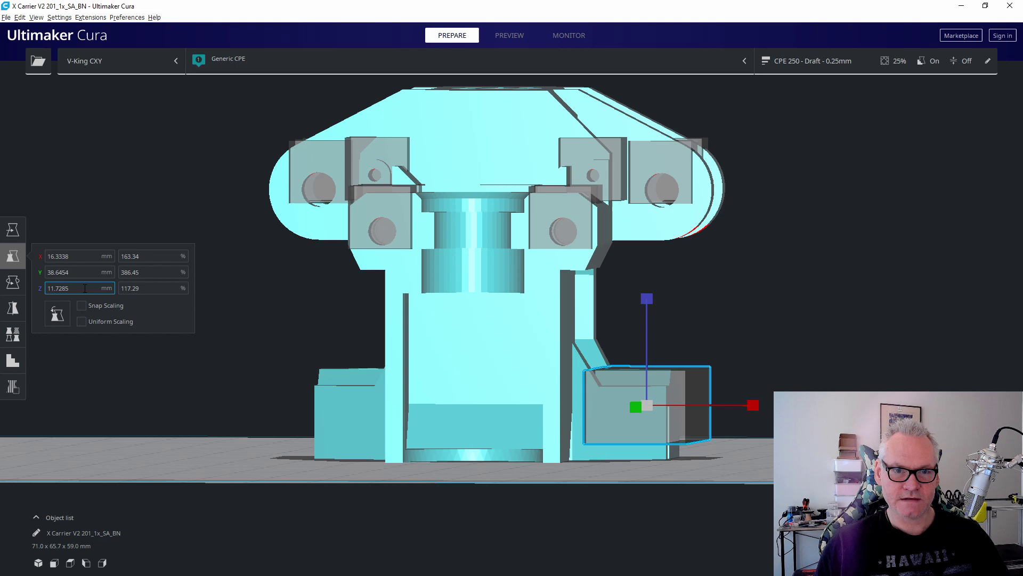
Slide the blocker about 3.5 mm along X and along Y under the overhang.
click(14, 231)
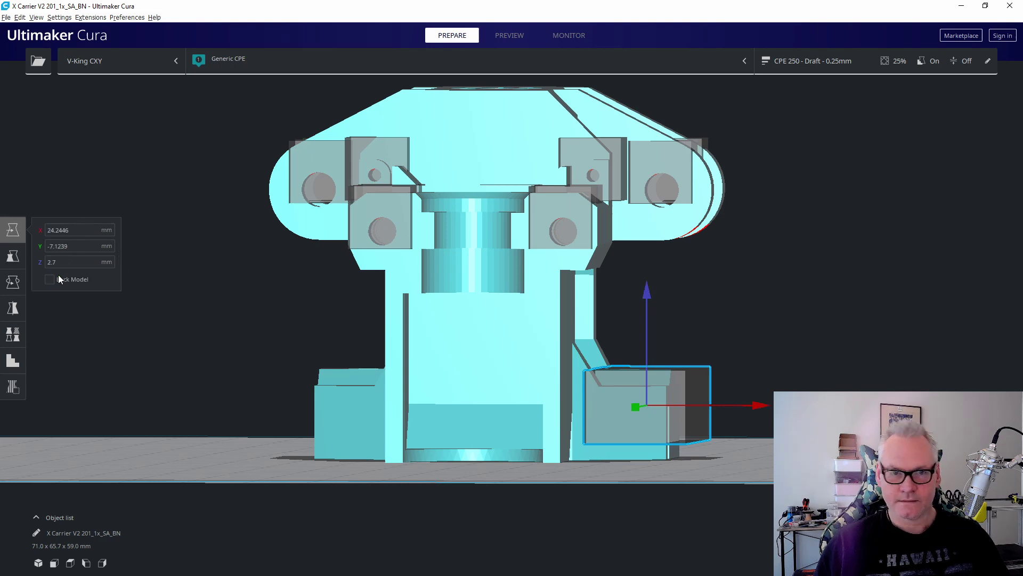
click(75, 262)
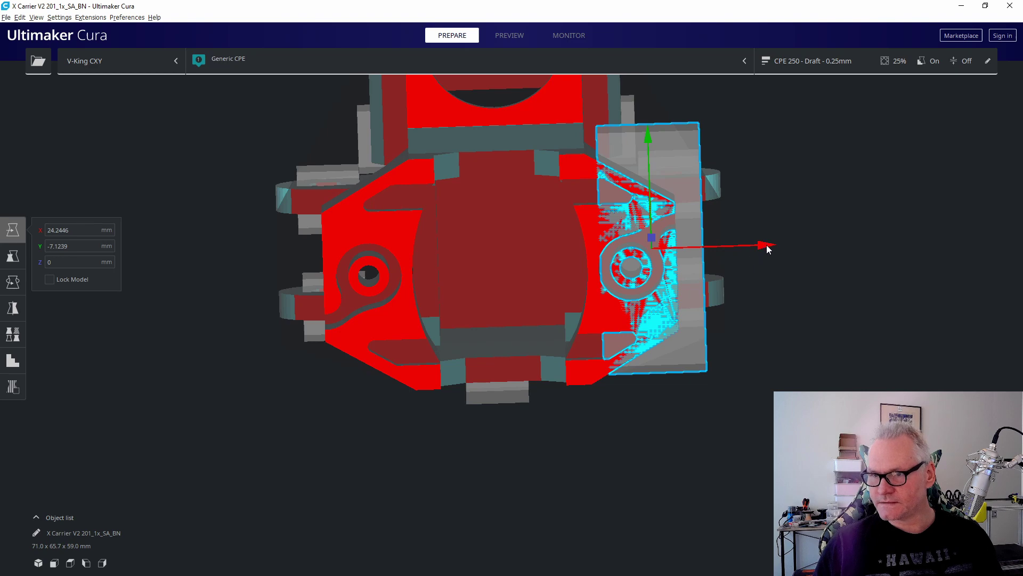
drag(765, 246, 727, 246)
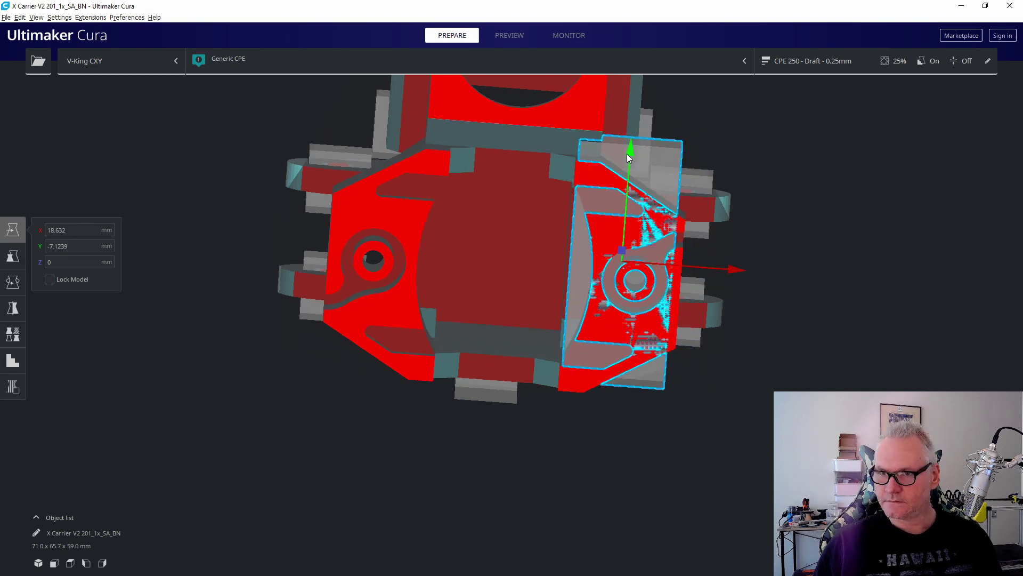
drag(631, 160, 630, 179)
mouse_move(798, 328)
right_down()
mouse_move(795, 304)
mouse_move(810, 357)
mouse_move(874, 352)
mouse_move(799, 347)
right_up()
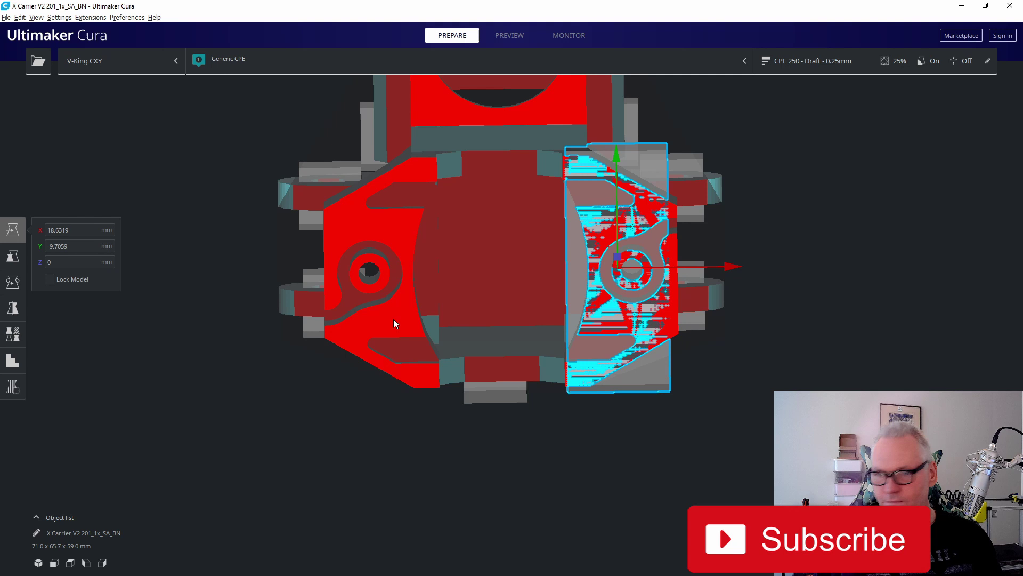
Widen the blocker along X, fine-tune it to X 19.5668, Y -9.7059, and set Z to 0.
key(s)
drag(605, 145, 601, 137)
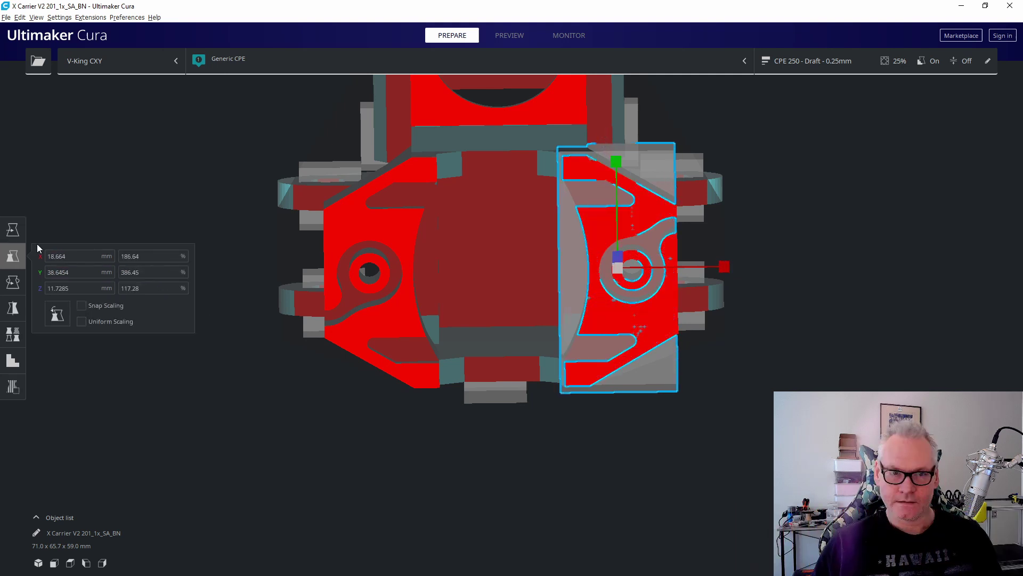
key(t)
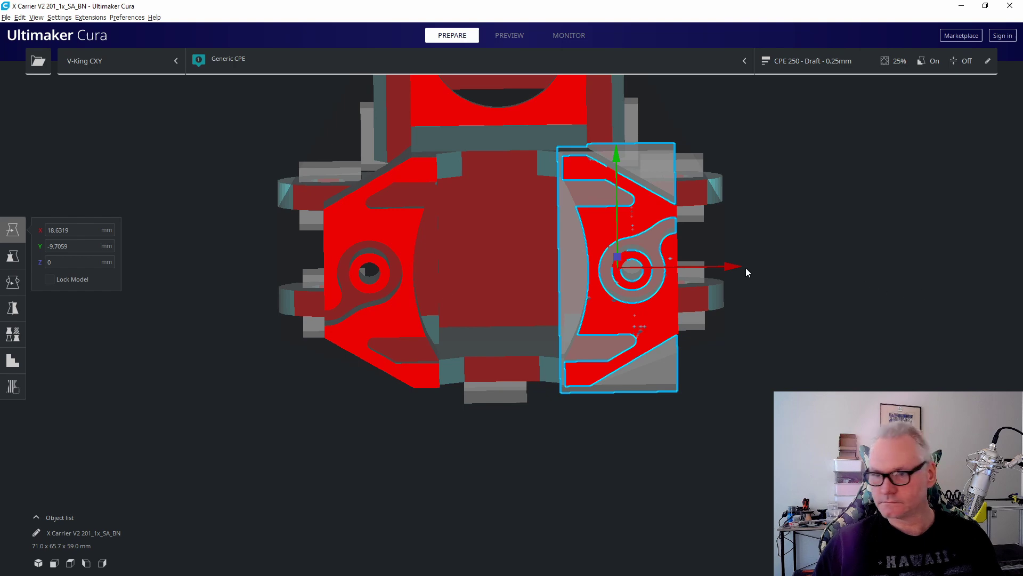
drag(731, 267, 735, 267)
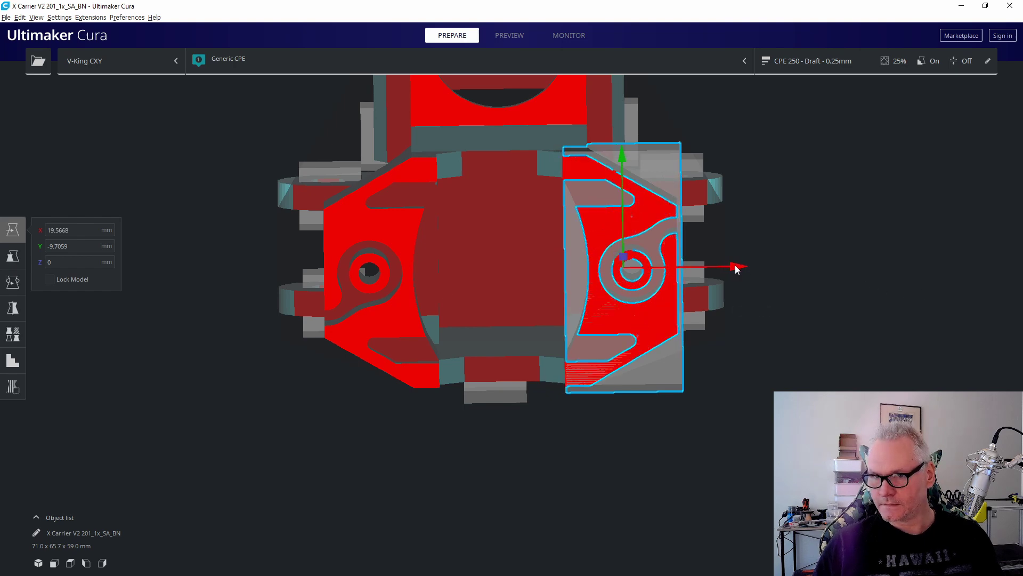
right_drag(823, 342, 727, 486)
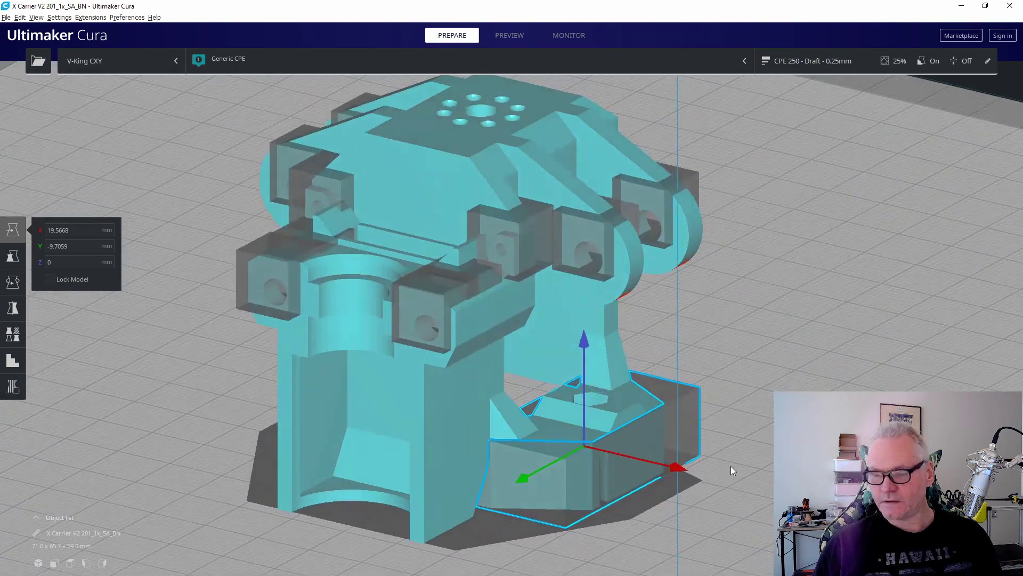
right_drag(730, 437, 748, 435)
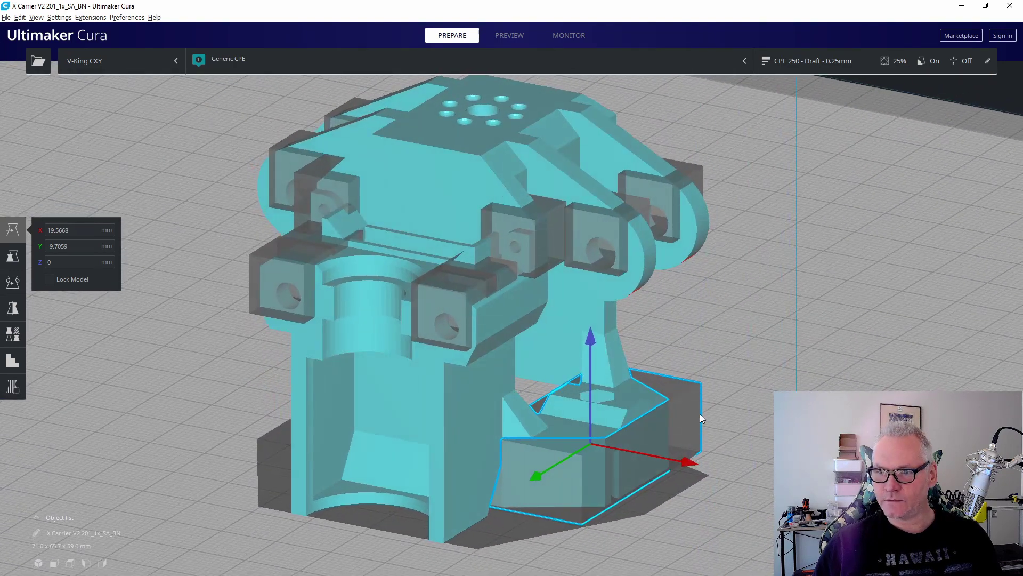
click(88, 263)
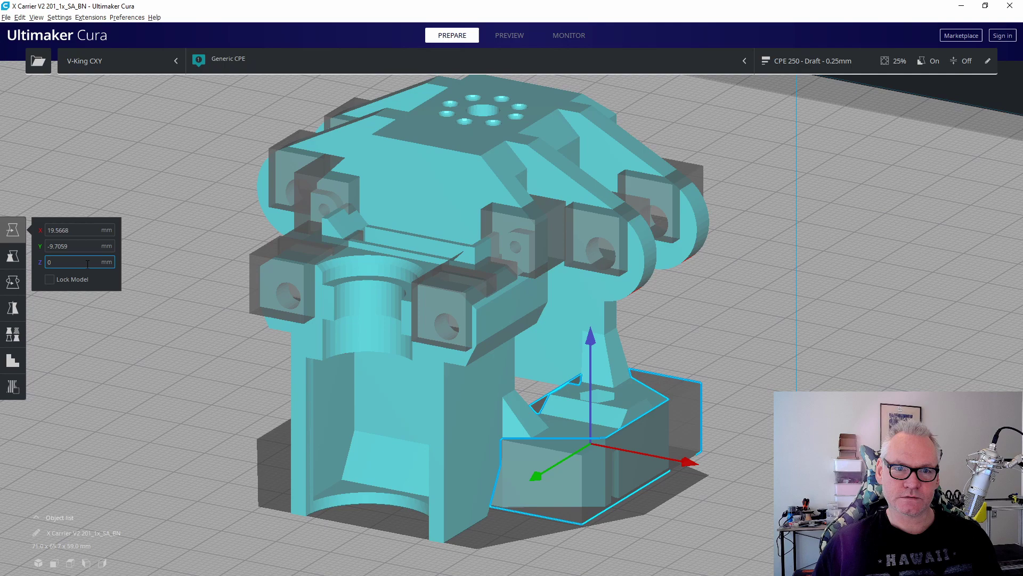
drag(88, 263, 18, 265)
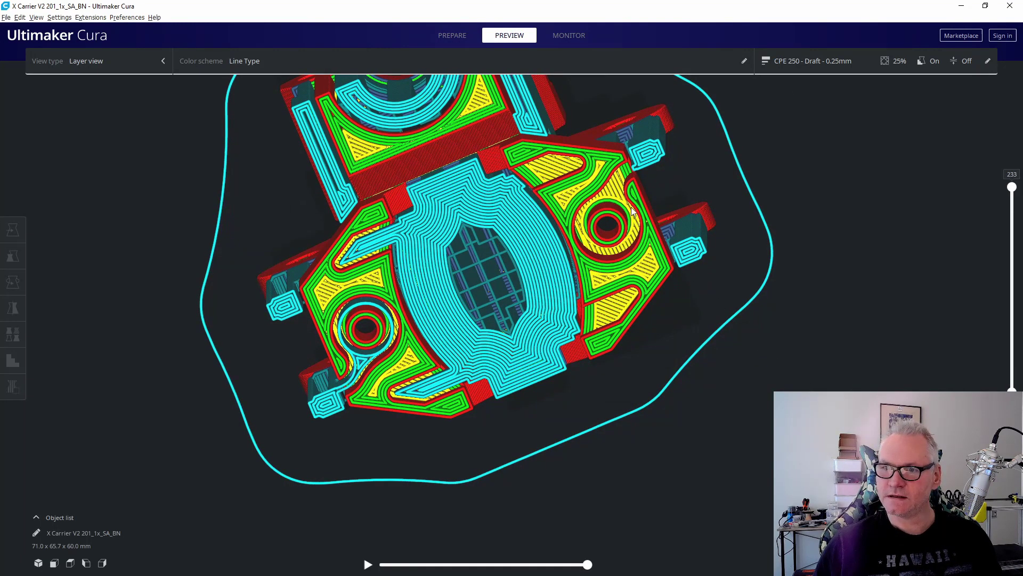
scroll(633, 211, up, 2)
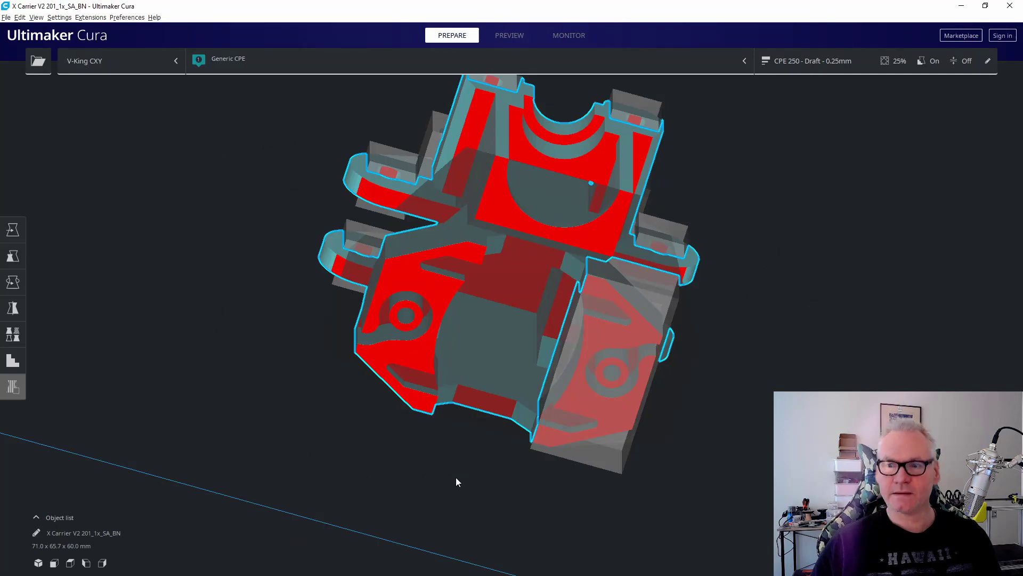
Place a support blocker under the left overhang, stretched to about 36 mm along Y.
scroll(425, 451, up, 2)
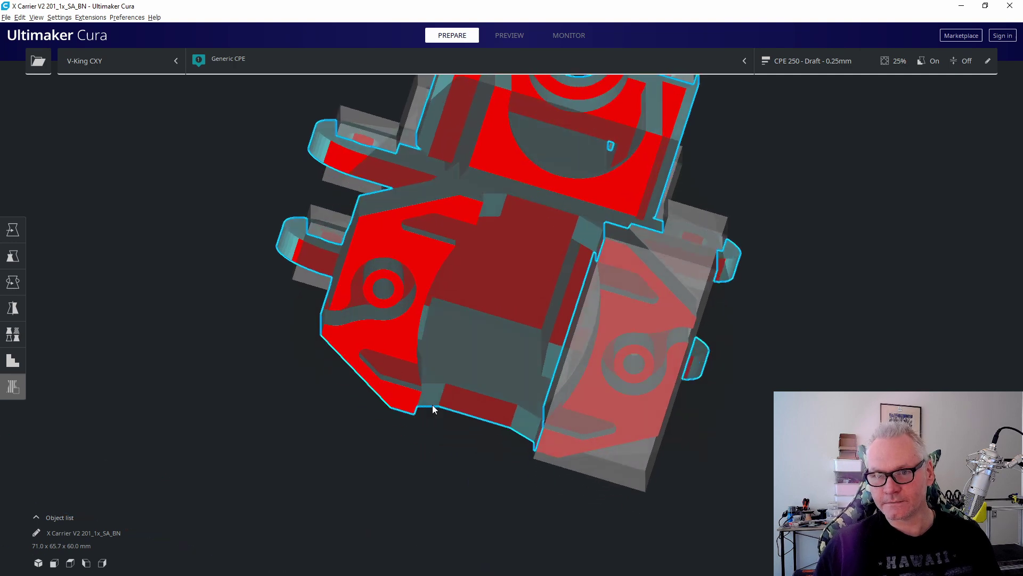
right_drag(433, 405, 434, 386)
click(411, 274)
right_drag(361, 275, 358, 293)
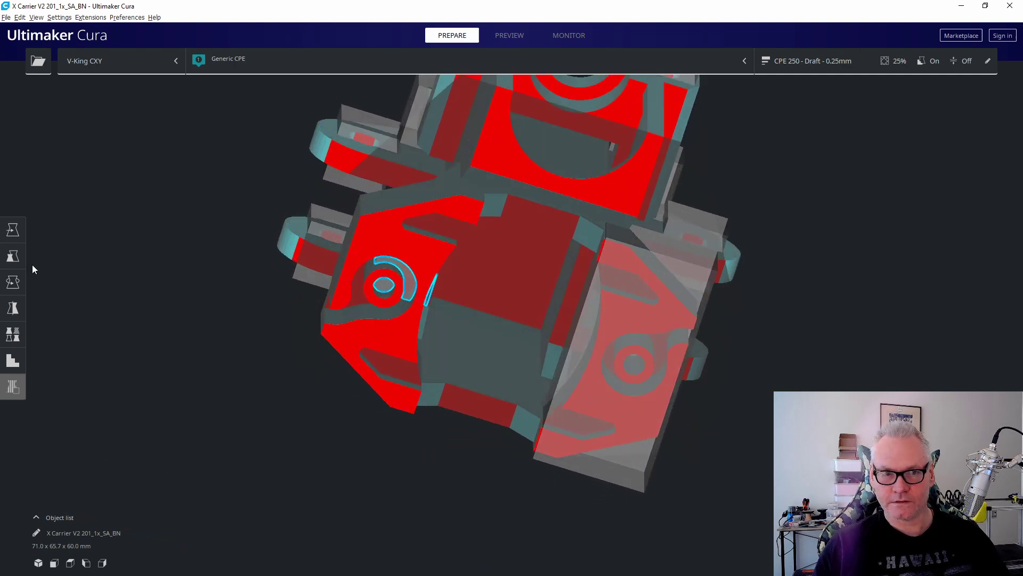
click(15, 258)
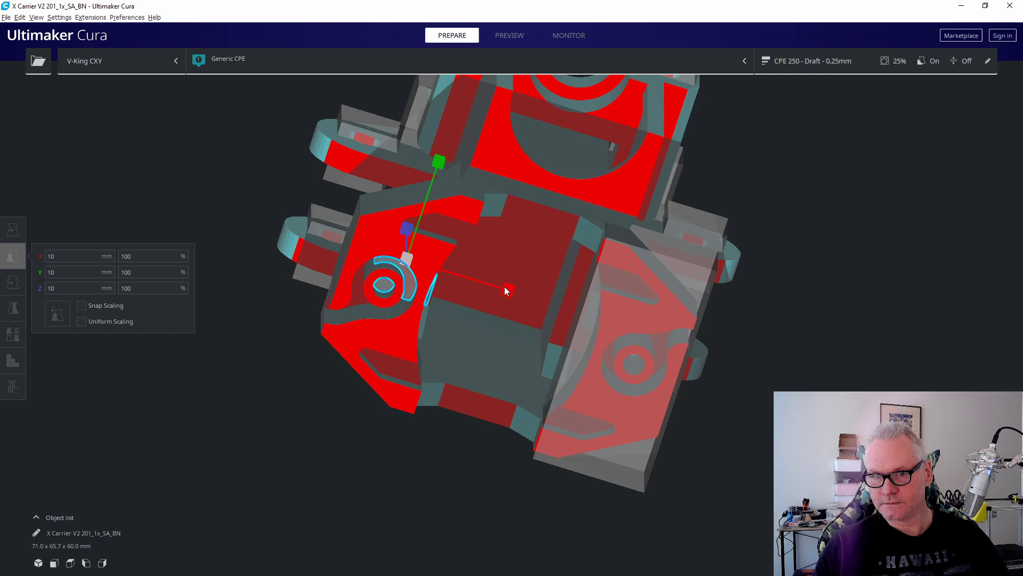
drag(504, 287, 598, 325)
right_drag(709, 337, 730, 272)
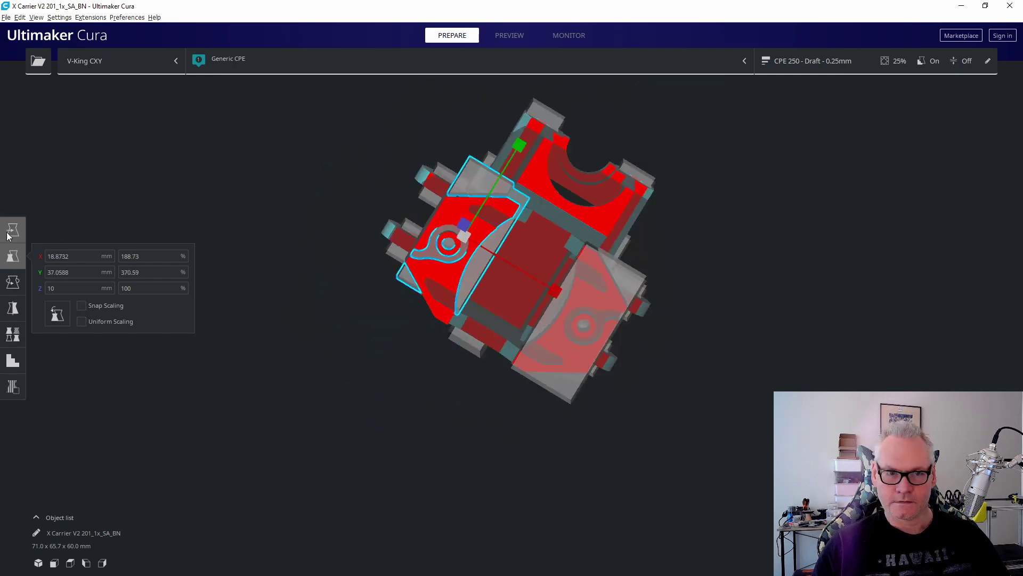
click(7, 233)
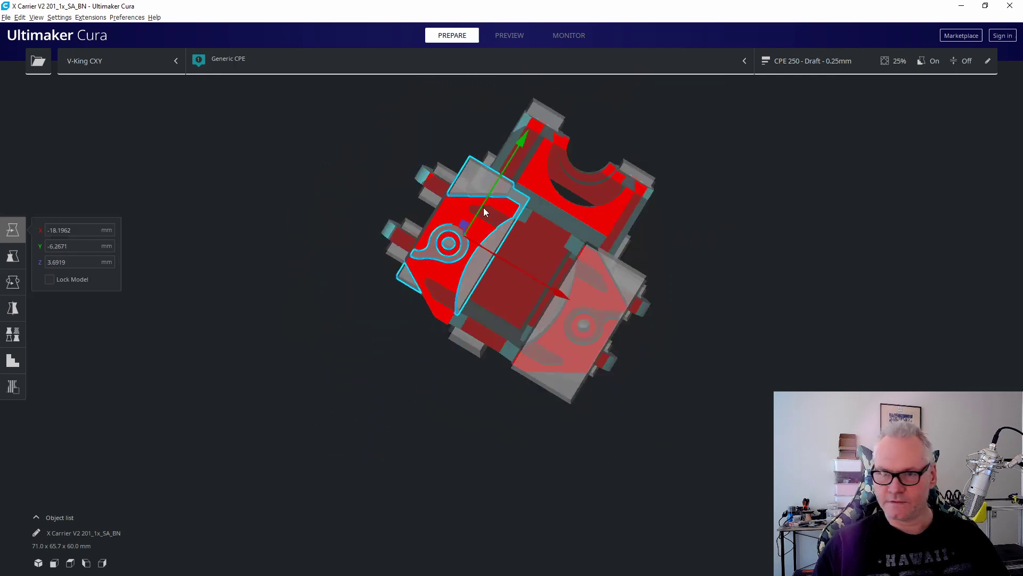
drag(444, 123, 442, 161)
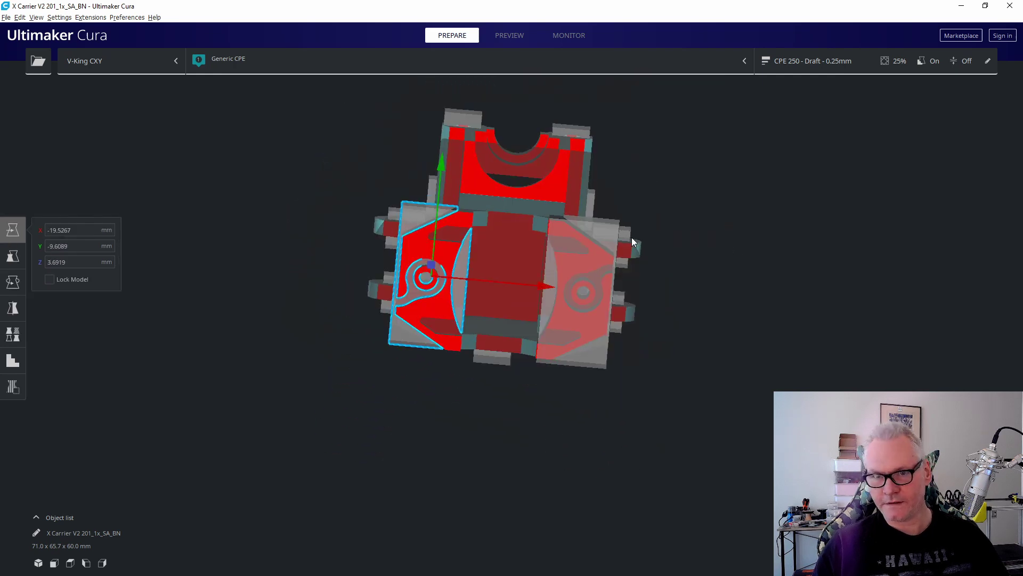
Make the left blocker about 14.7 mm tall and lower it from Z -1 to about -3.54 mm.
right_drag(632, 237, 732, 377)
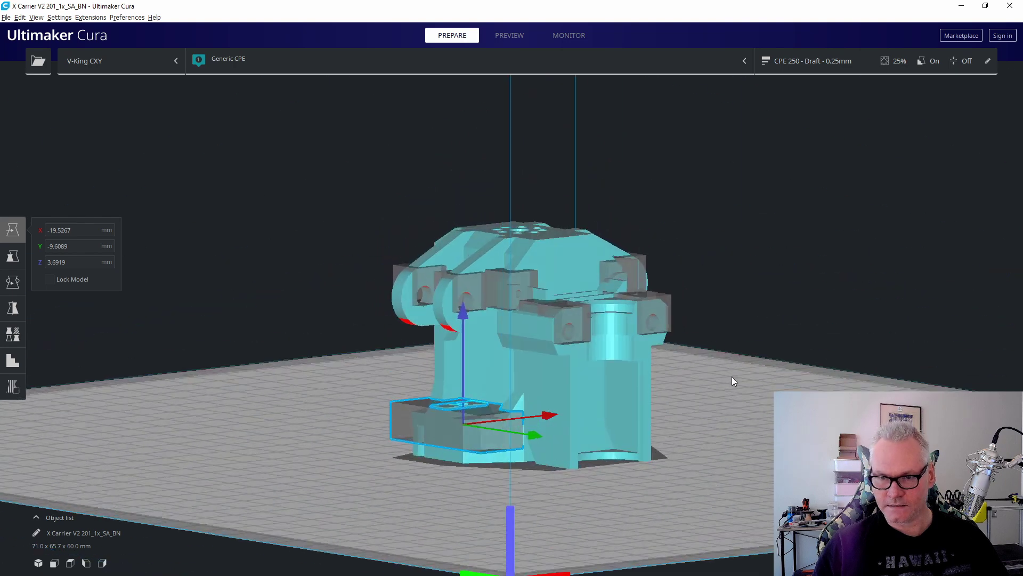
click(13, 258)
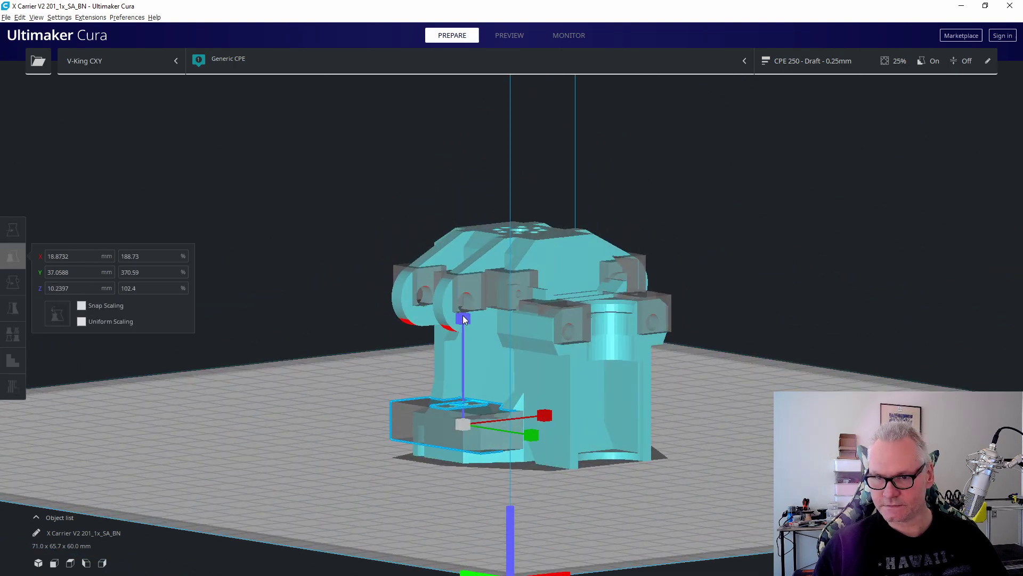
drag(464, 317, 448, 302)
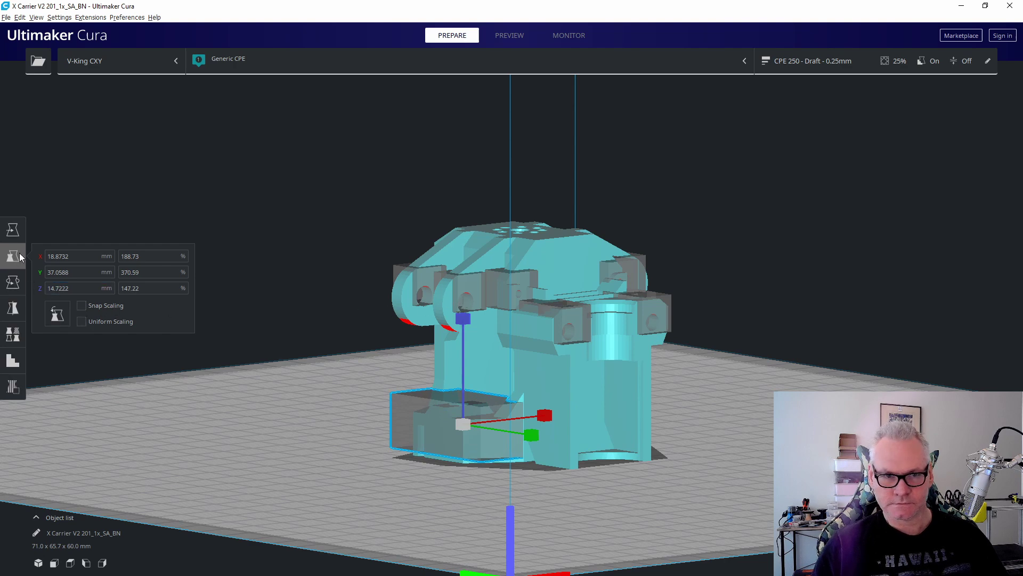
click(18, 235)
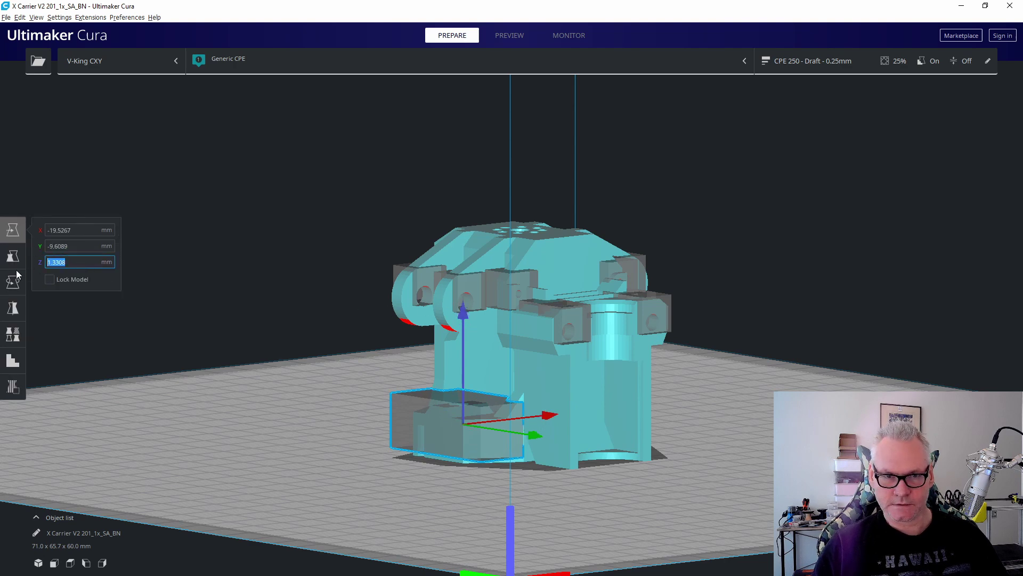
text(-1)
key(Return)
scroll(488, 419, up, 5)
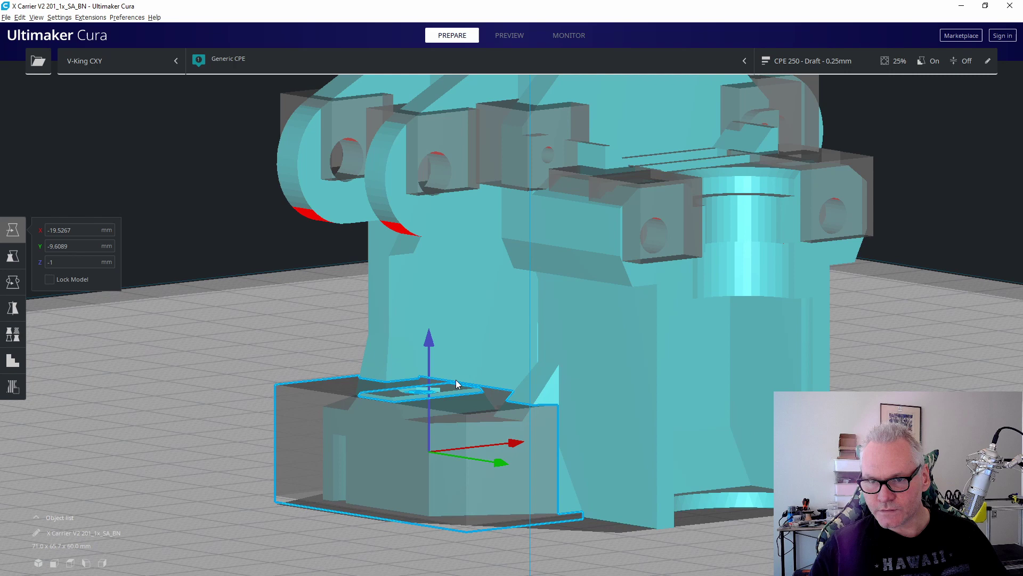
drag(429, 343, 428, 361)
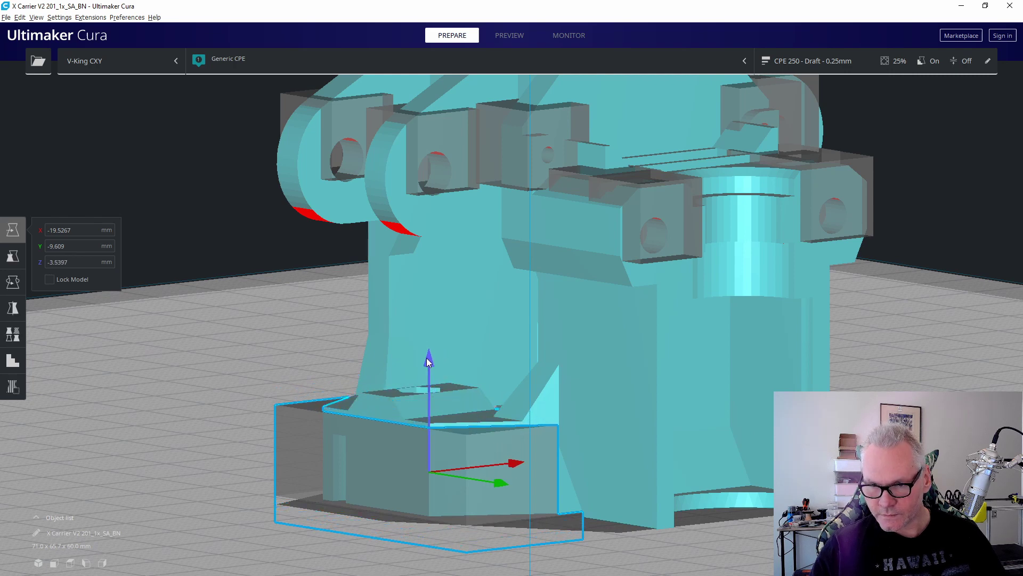
right_drag(507, 403, 515, 368)
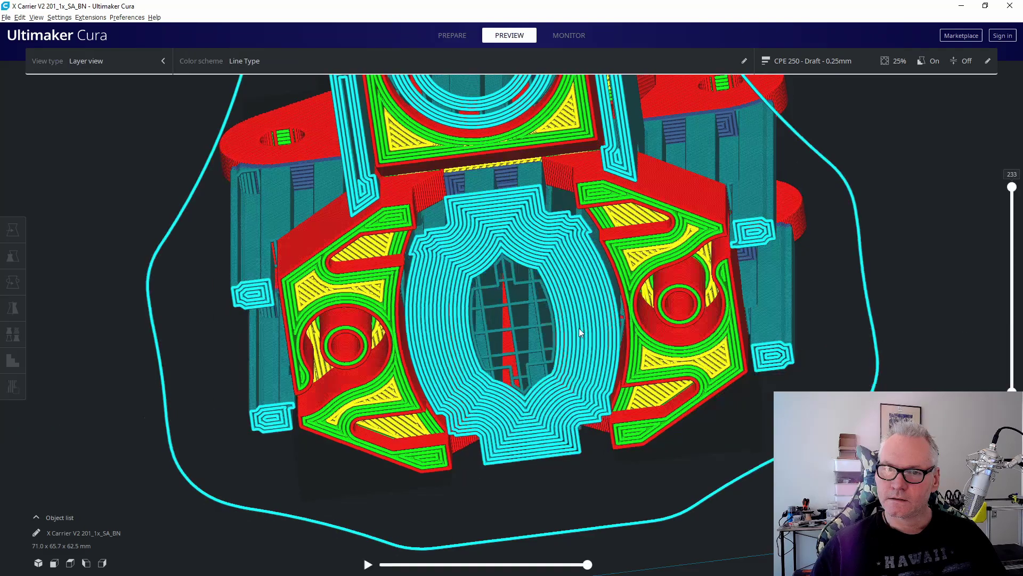
Rotate and zoom the sliced carrier, lower the layer slider to layer 118, then view it frontally.
right_drag(579, 327, 535, 343)
scroll(535, 348, up, 4)
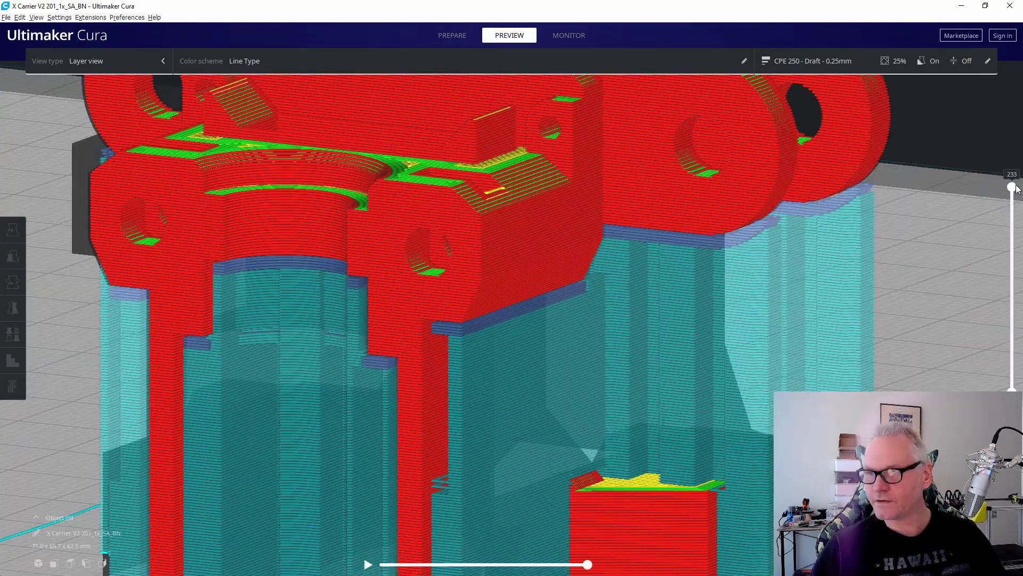
drag(1006, 226, 996, 281)
scroll(590, 313, up, 5)
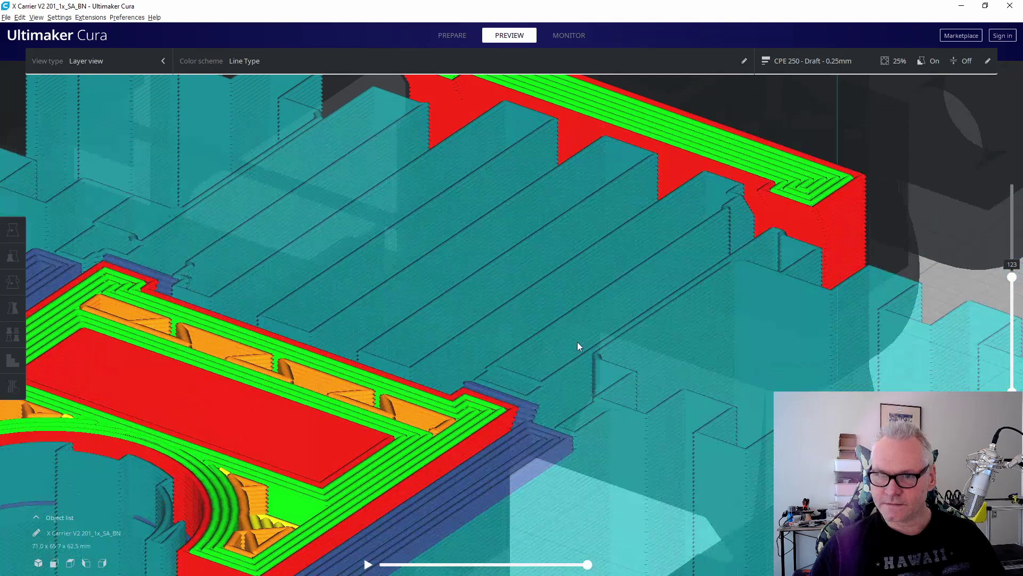
scroll(570, 336, down, 3)
scroll(555, 339, up, 3)
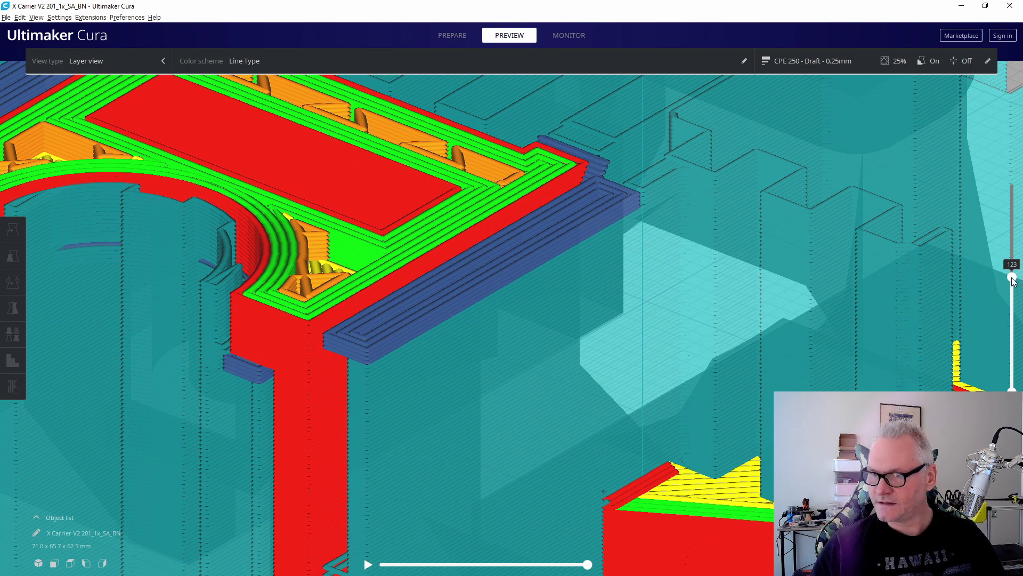
key(Down)
key(Down)
key(Down)
key(Down)
key(Down)
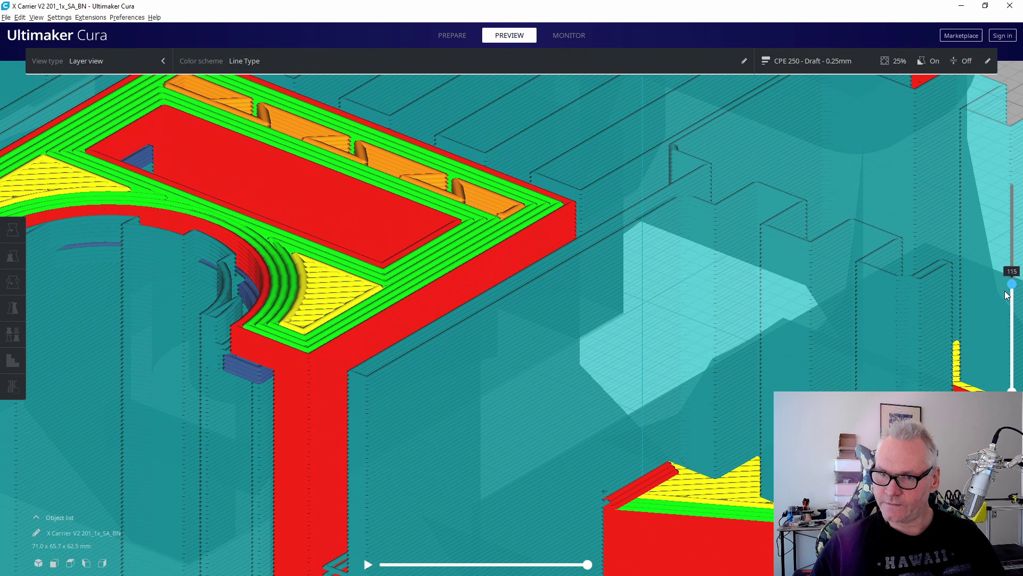
scroll(483, 358, up, 5)
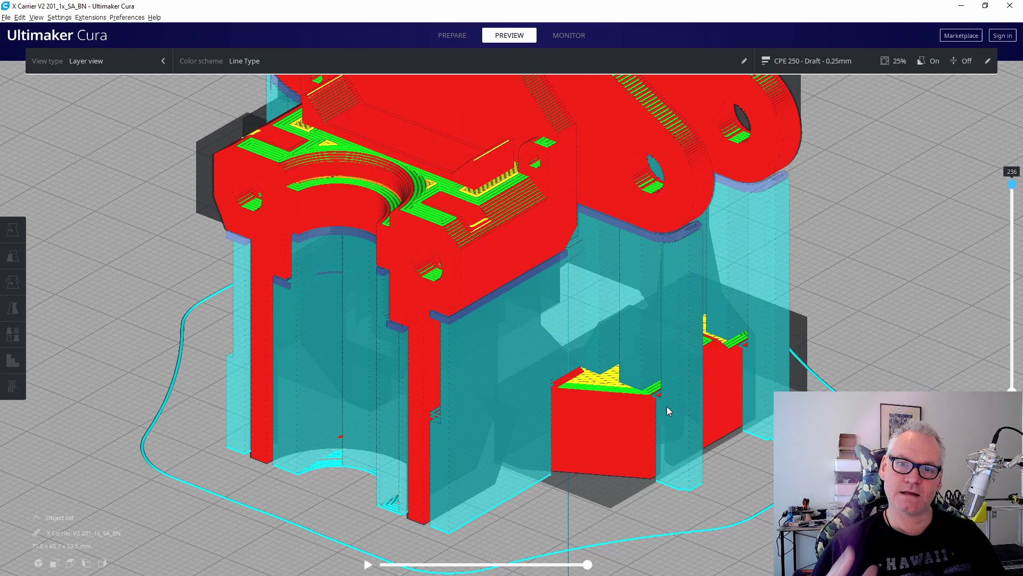
right_drag(913, 308, 594, 356)
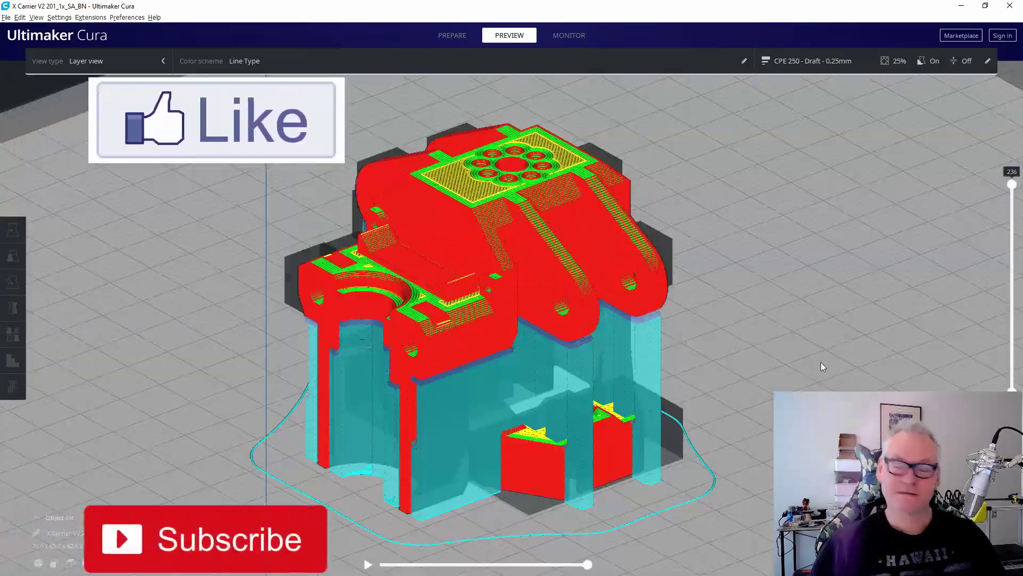